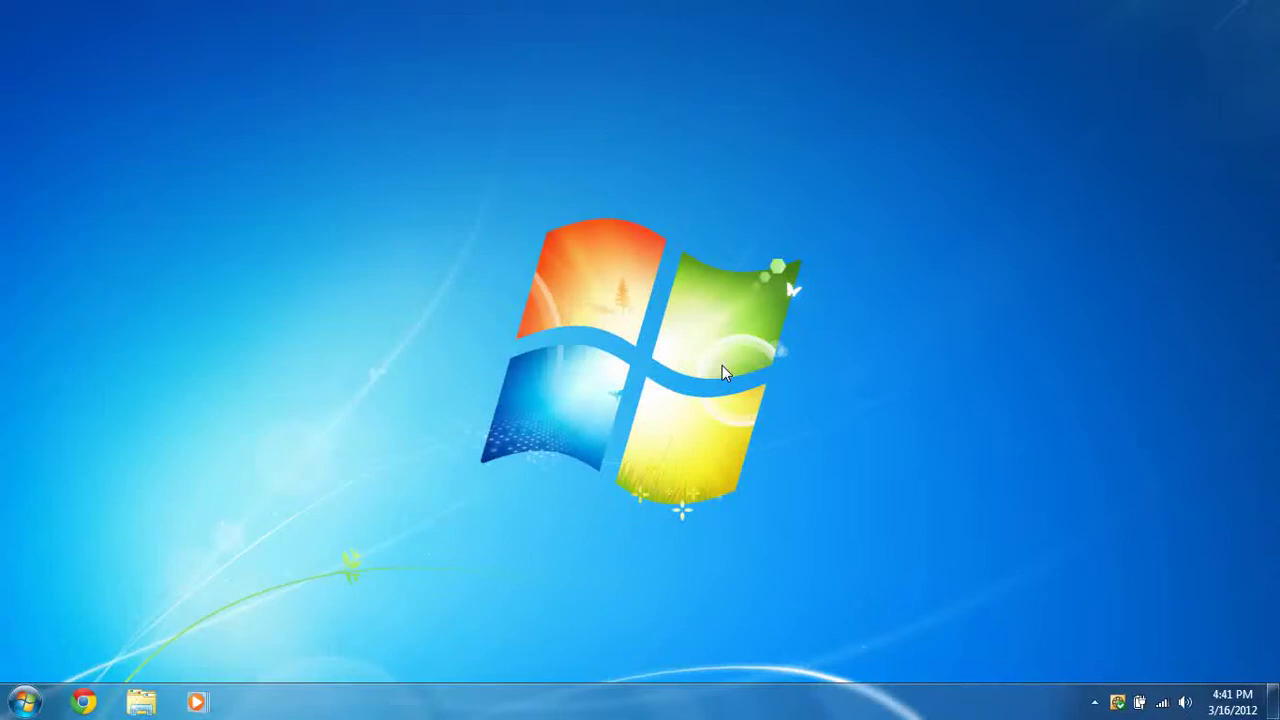
# - Open Windows Explorer to the Downloads folder holding the Ubuntu 11.10 ISO and Universal-USB-Installer-1.8.8.8
pyautogui.click(141, 704)
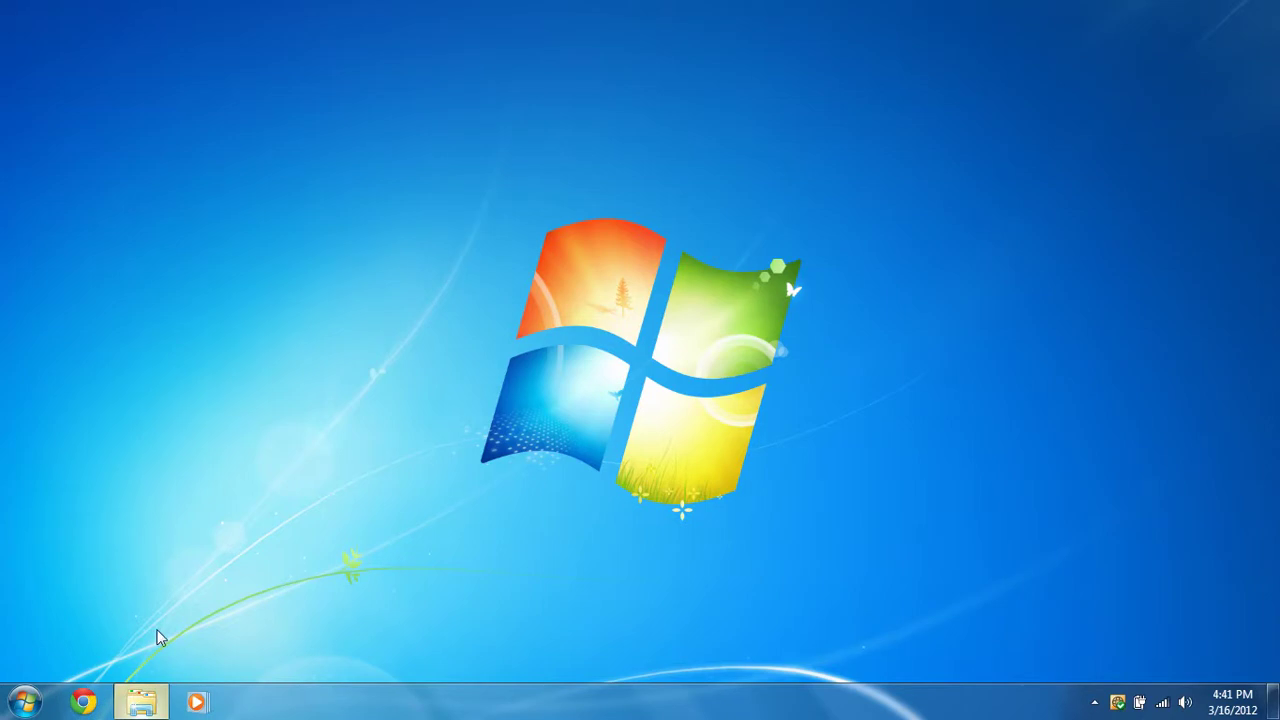
pyautogui.click(280, 190)
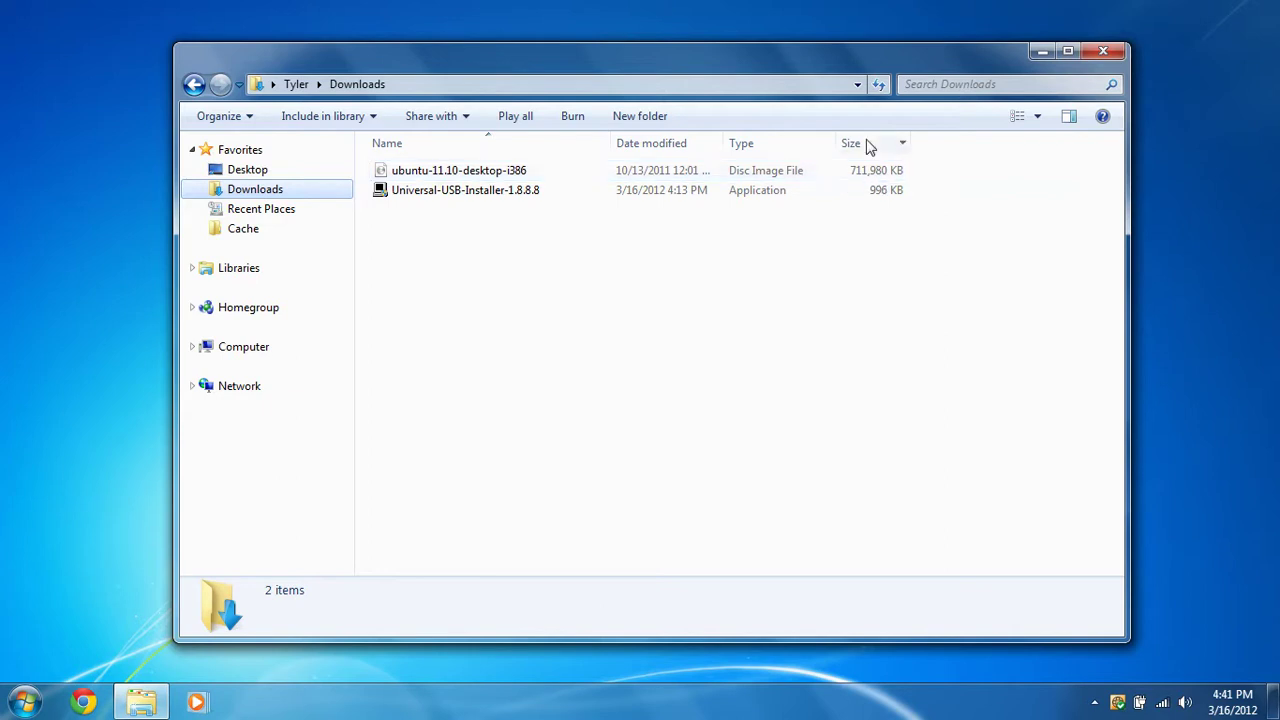
pyautogui.moveTo(842, 67); pyautogui.dragTo(835, 55)
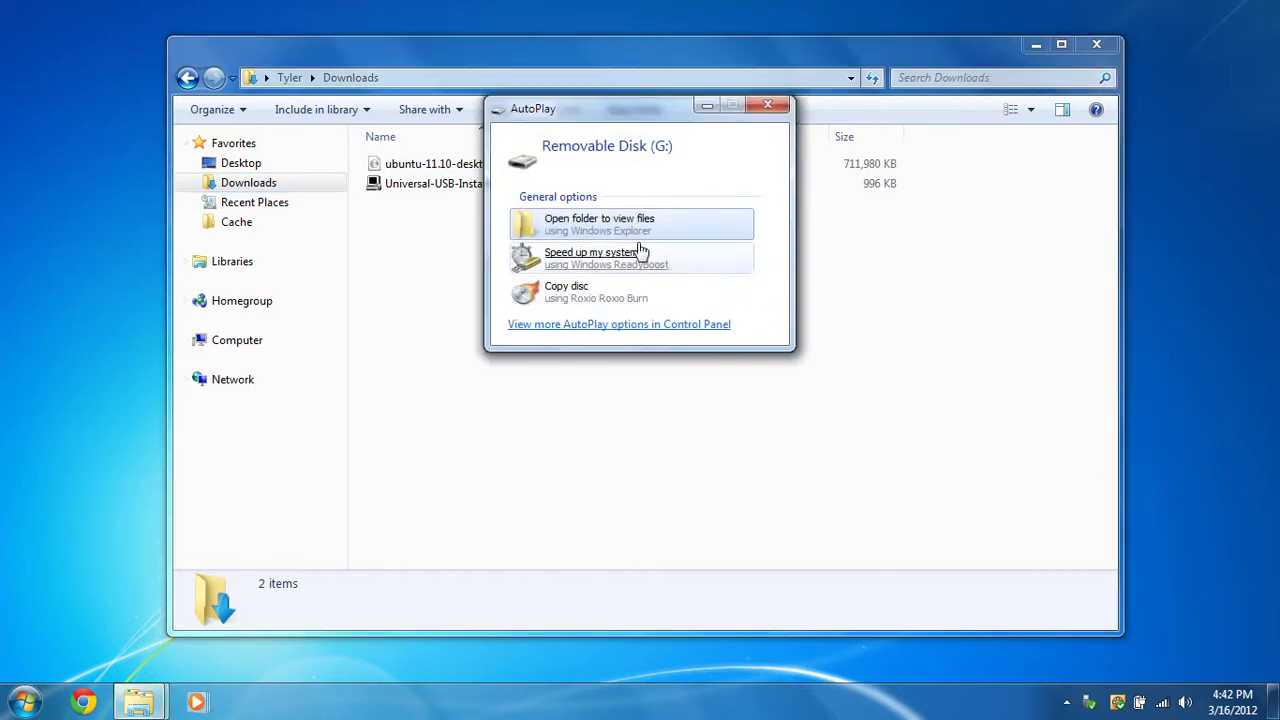
# - Dismiss AutoPlay and bring up the Format dialog for Removable Disk (G:)
pyautogui.click(768, 106)
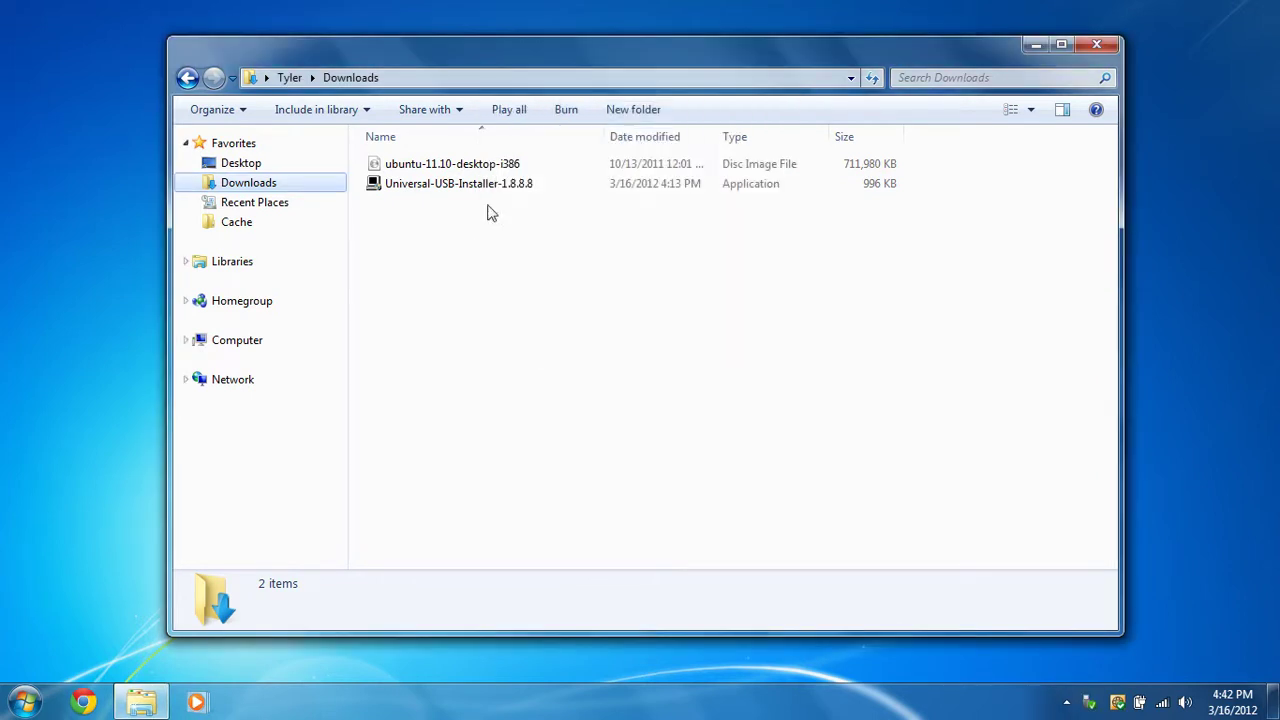
pyautogui.click(241, 349)
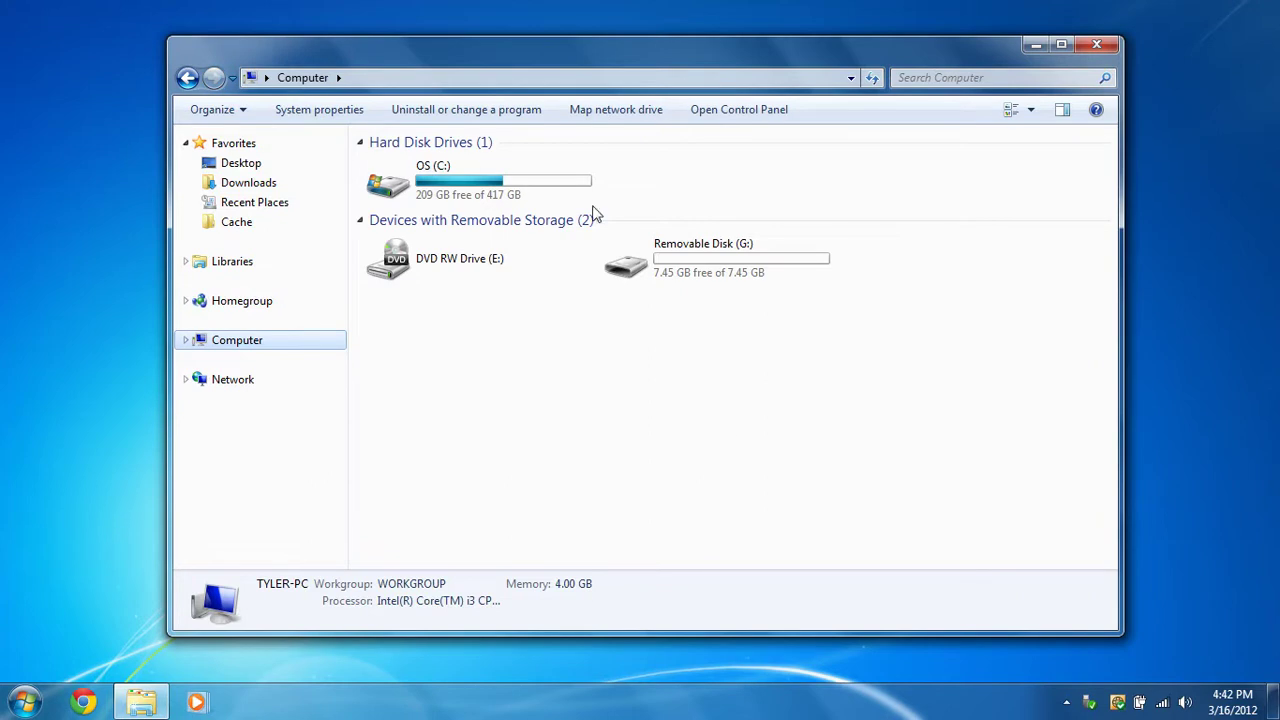
pyautogui.click(722, 274)
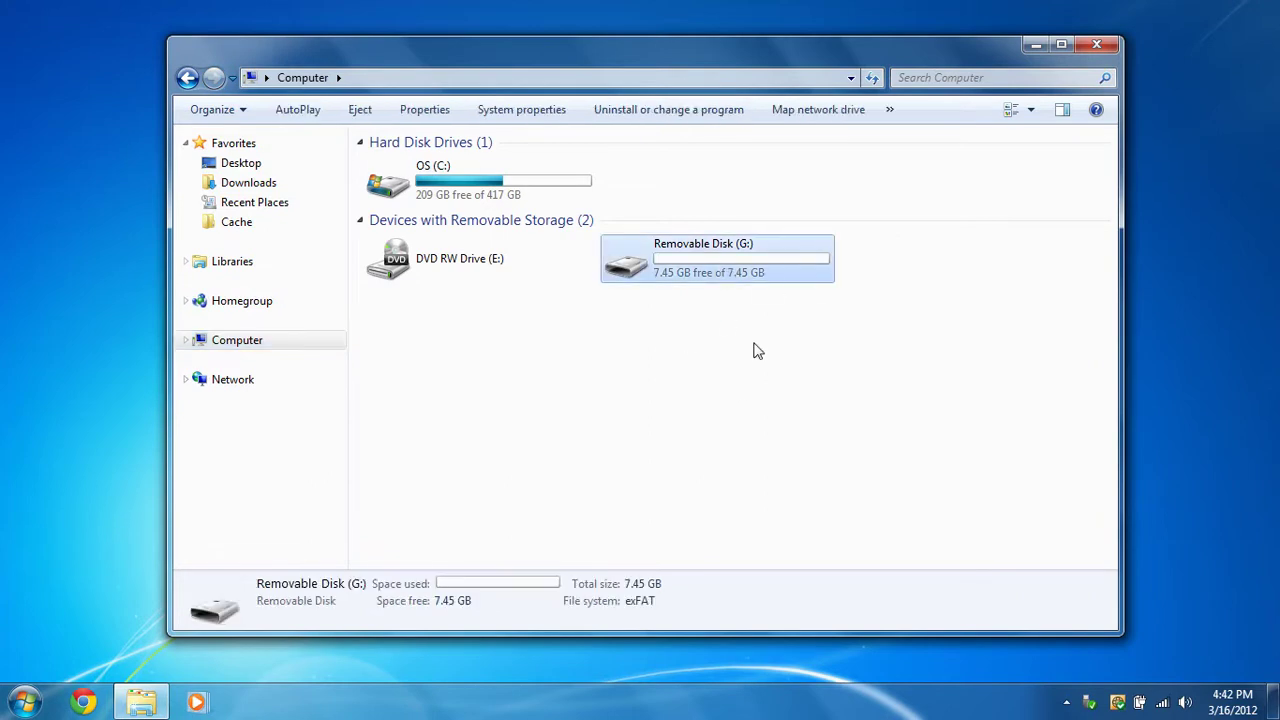
pyautogui.rightClick(744, 265)
pyautogui.click(815, 415)
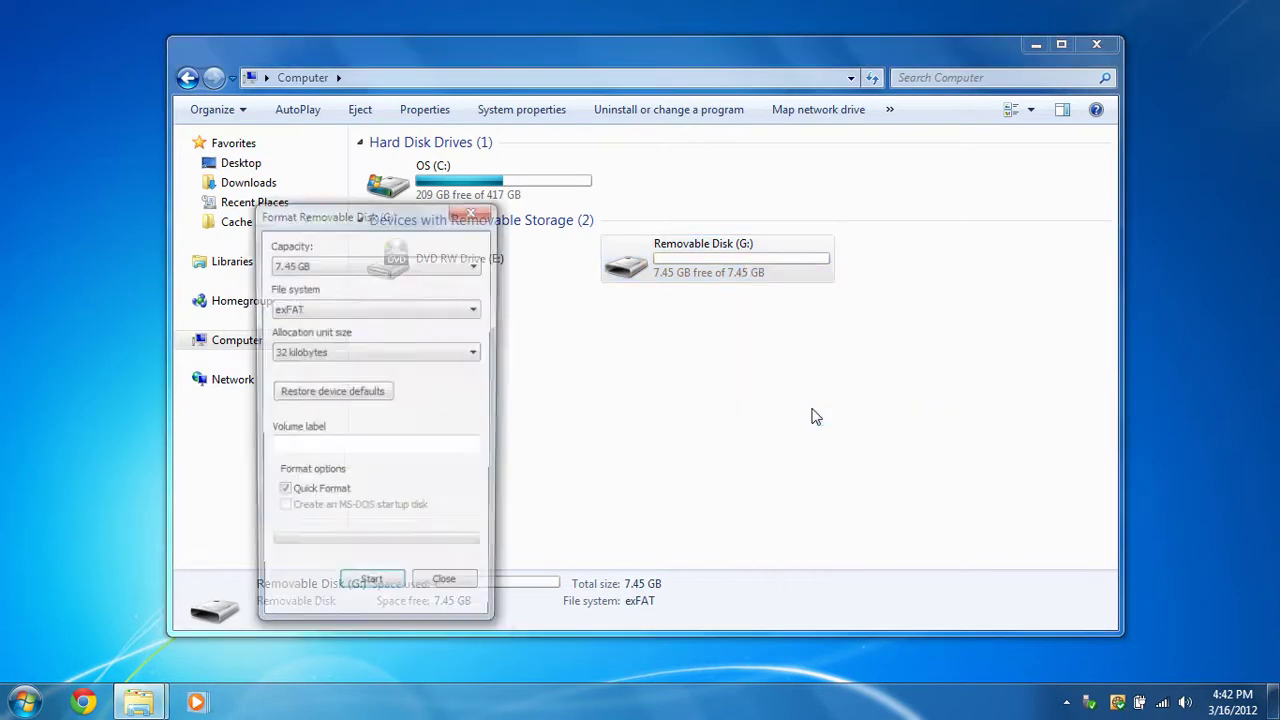
pyautogui.moveTo(428, 222); pyautogui.dragTo(1008, 135)
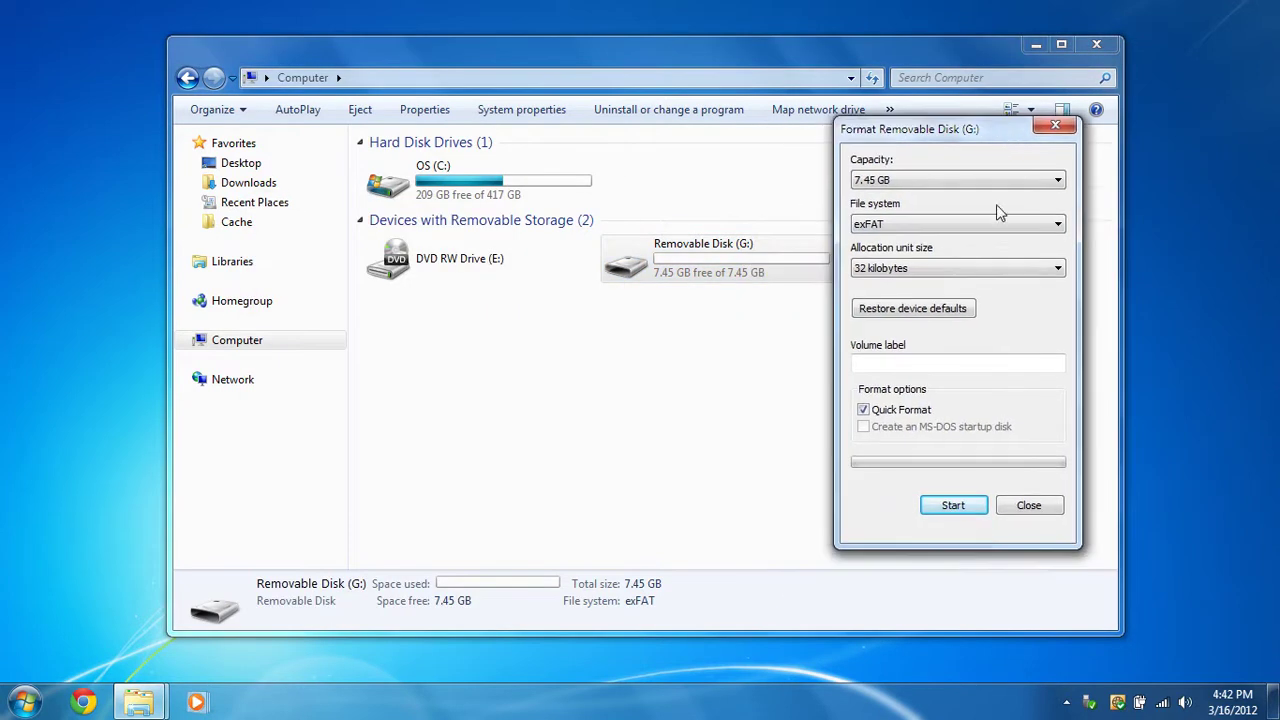
# - Format G: as FAT32 with default allocation size, confirming the data erase
pyautogui.click(995, 224)
pyautogui.click(952, 255)
pyautogui.click(928, 270)
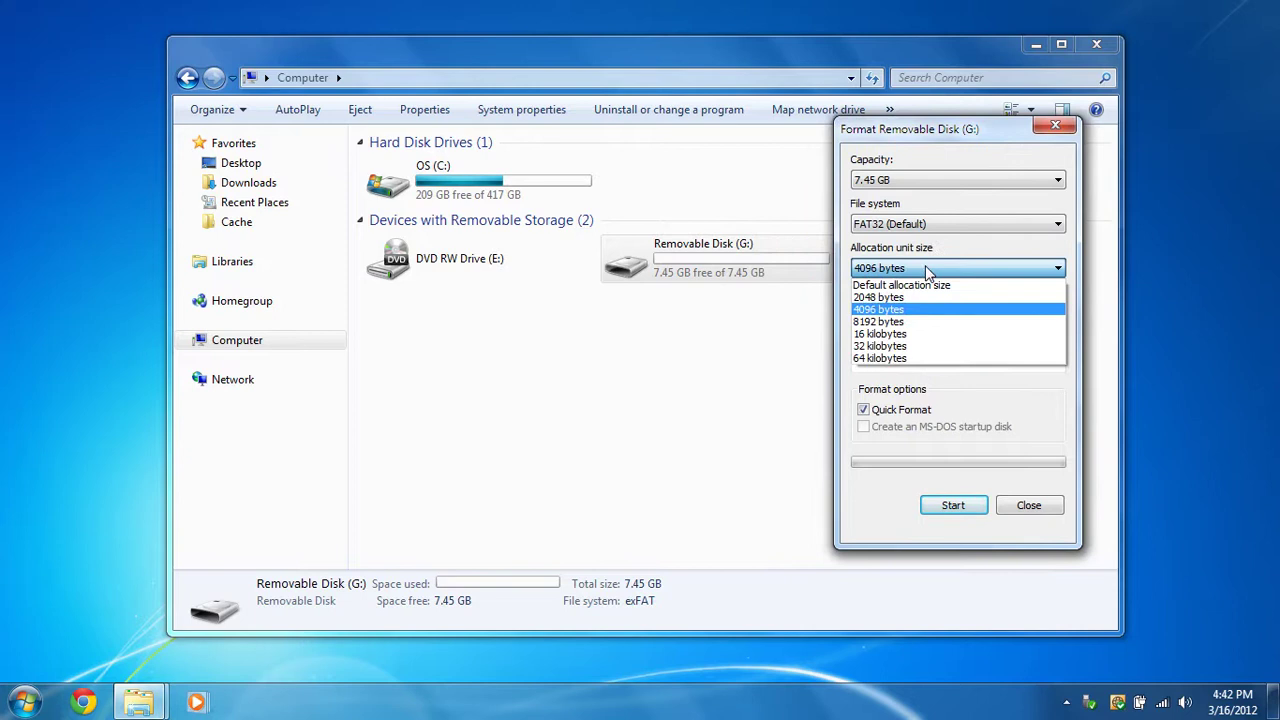
pyautogui.click(904, 285)
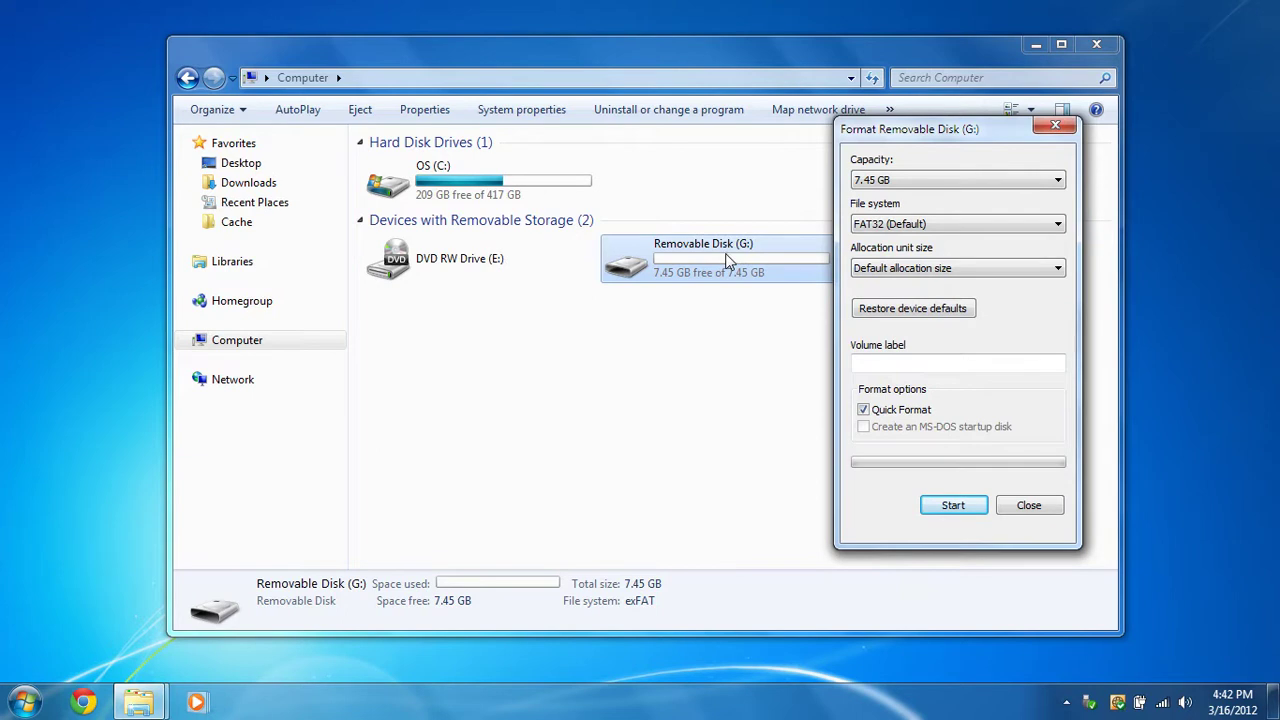
pyautogui.click(977, 509)
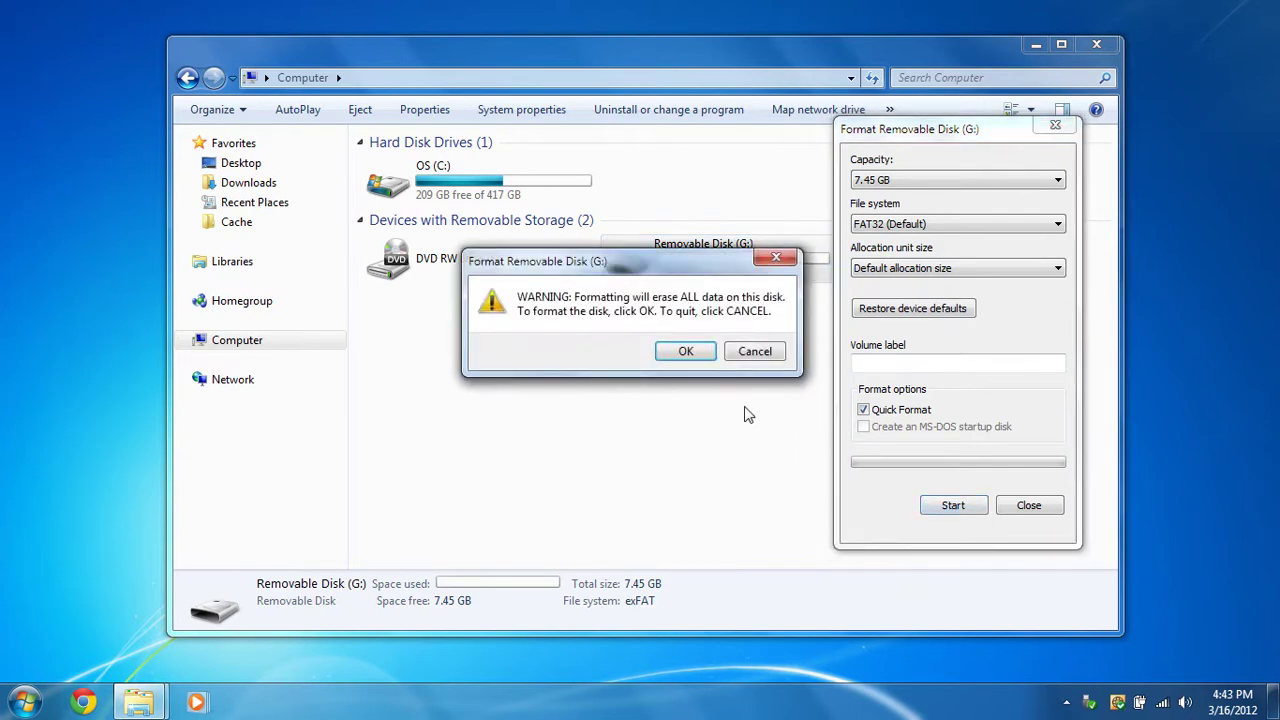
pyautogui.click(687, 352)
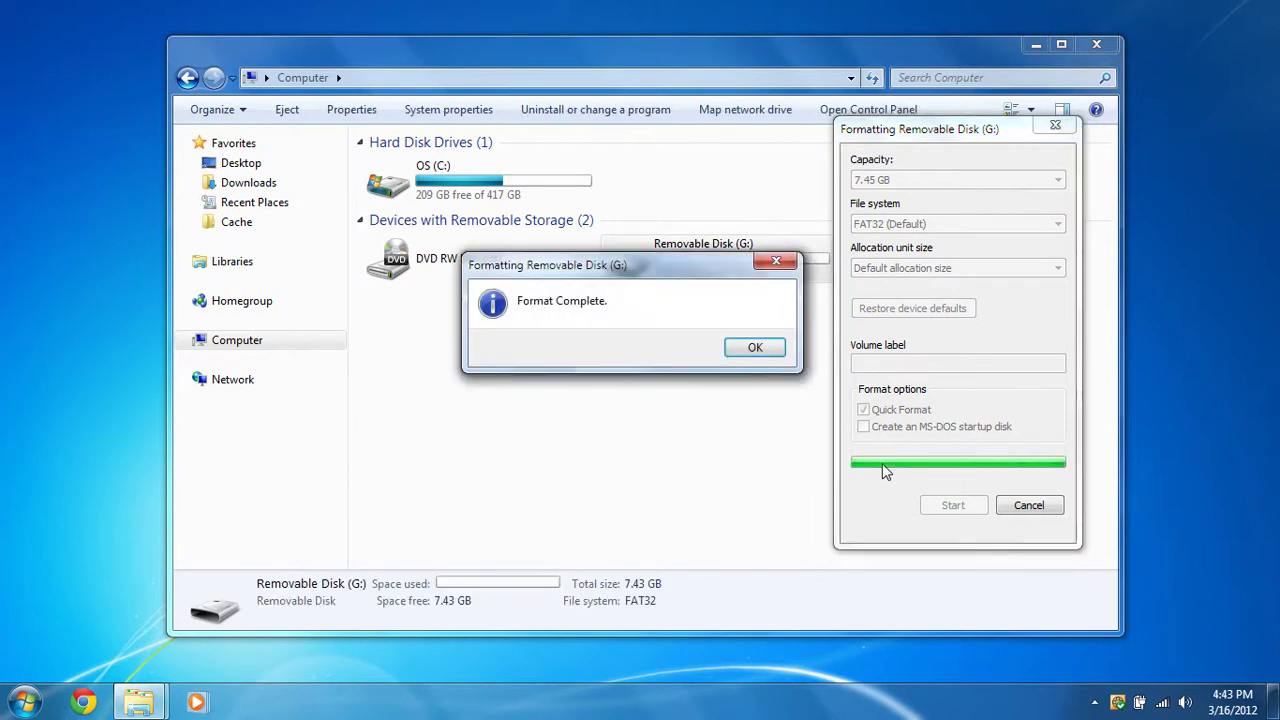
pyautogui.click(755, 348)
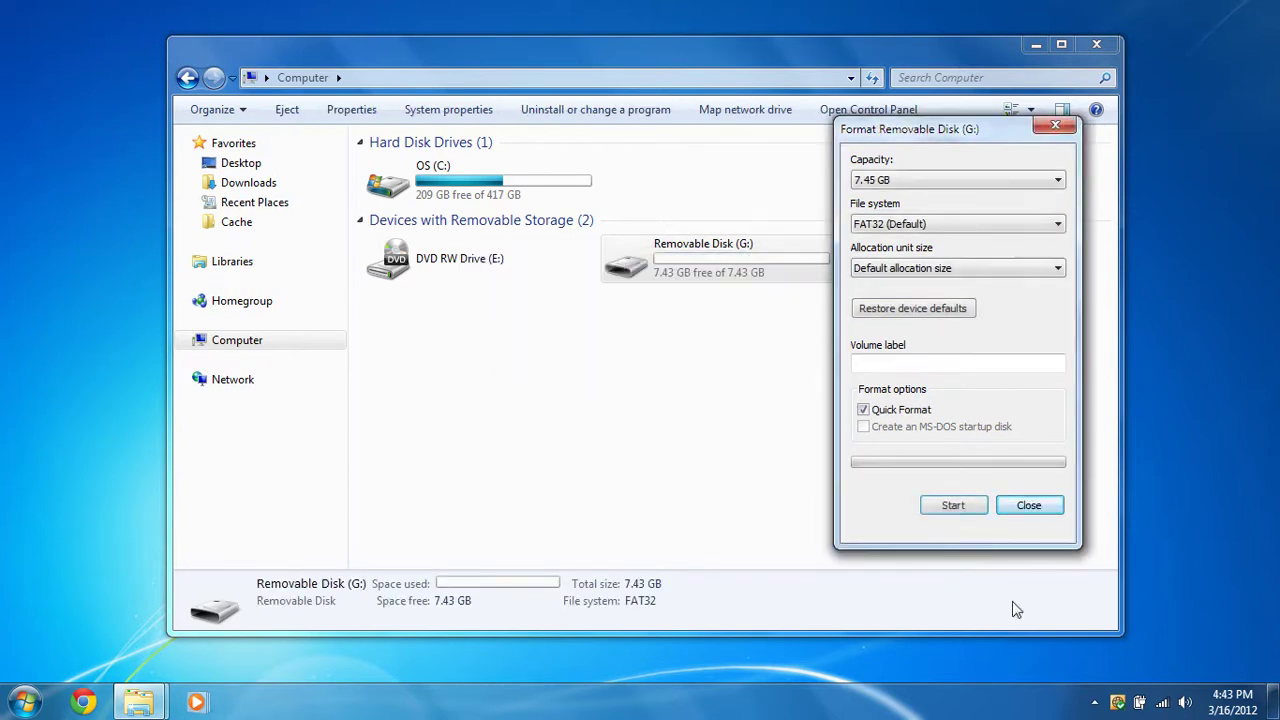
# - Close the Format dialog and select Universal-USB-Installer-1.8.8.8 in the Downloads folder
pyautogui.click(1026, 504)
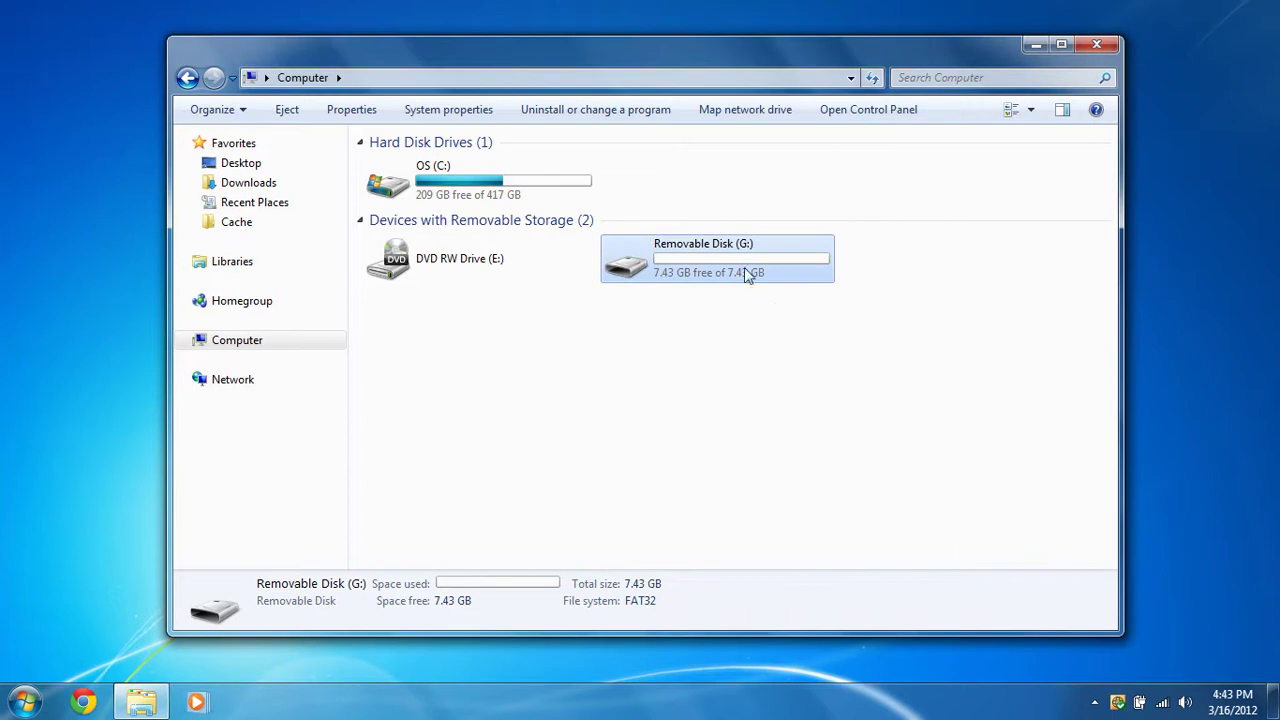
pyautogui.moveTo(743, 265)
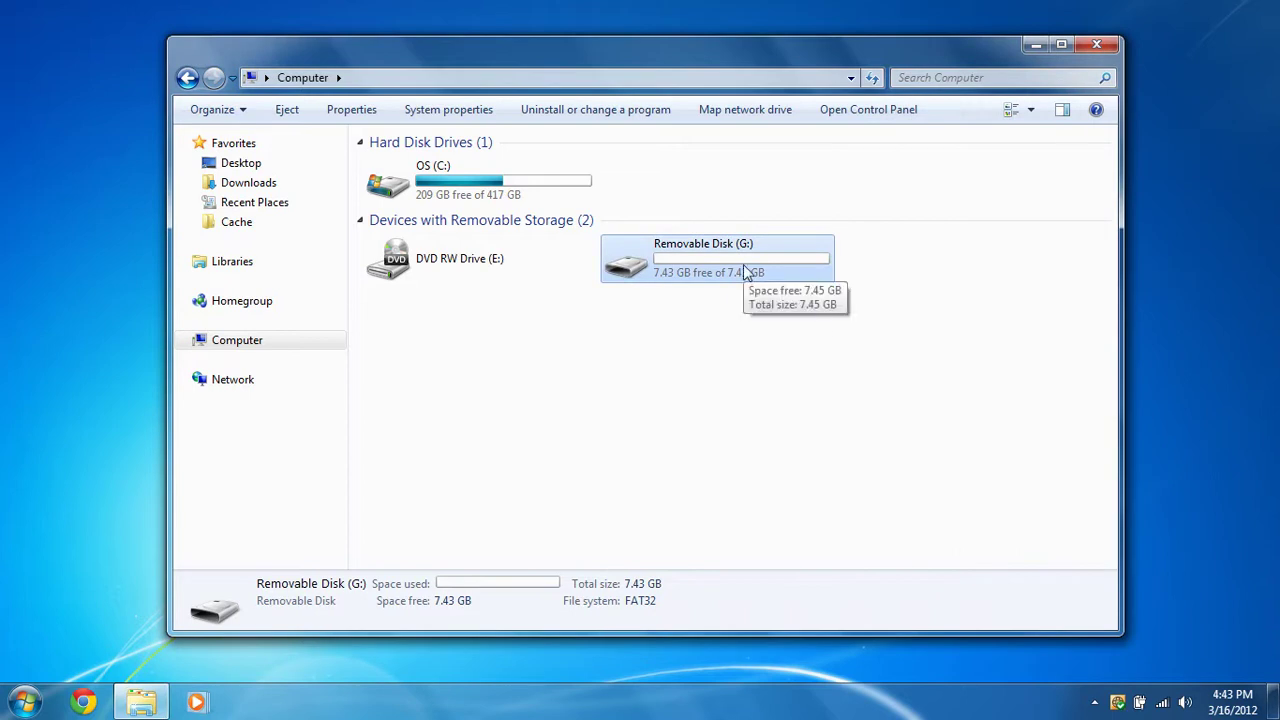
pyautogui.click(268, 182)
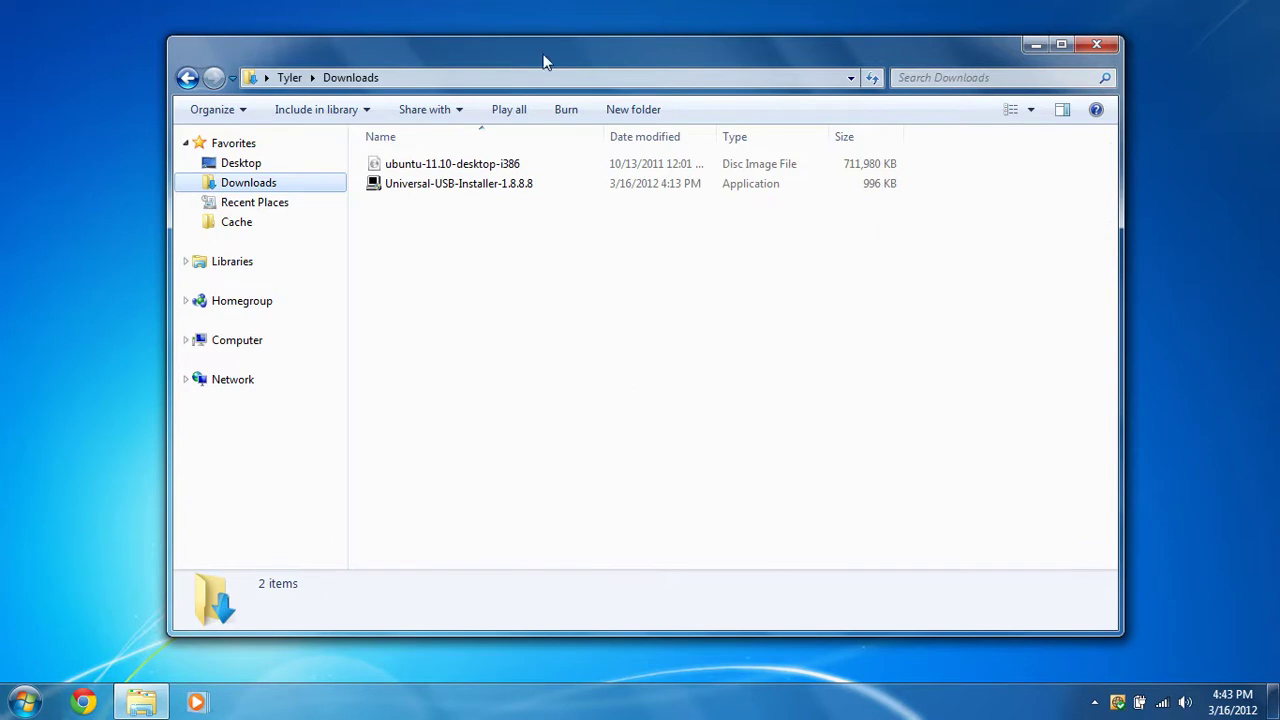
pyautogui.moveTo(543, 62); pyautogui.dragTo(545, 58)
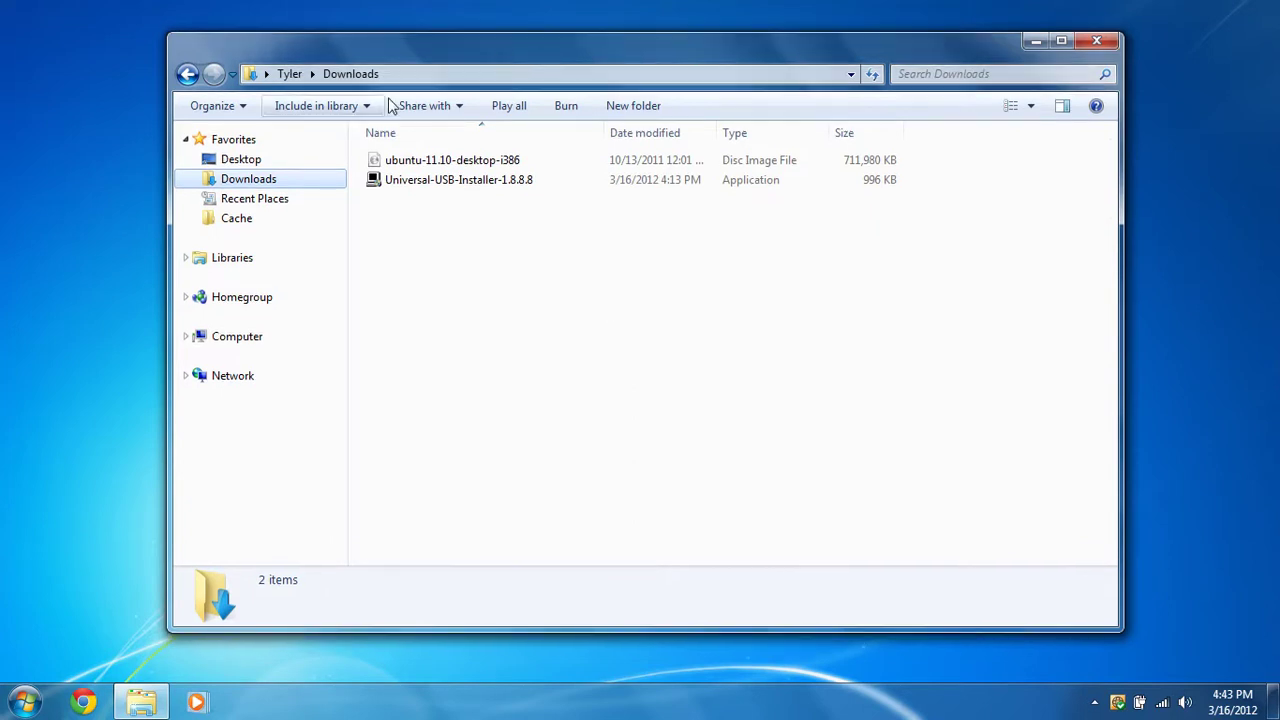
pyautogui.click(445, 190)
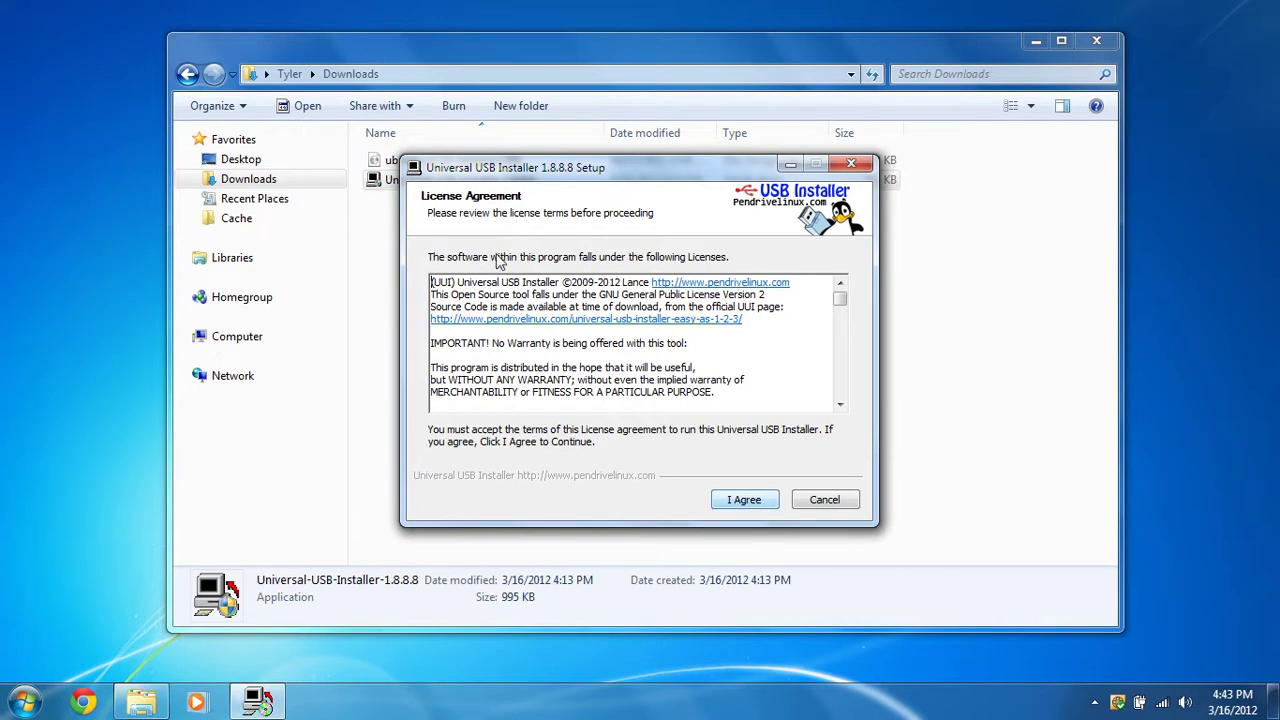
# - Accept the license and choose Ubuntu 11.10 Desktop as the distribution
pyautogui.click(750, 503)
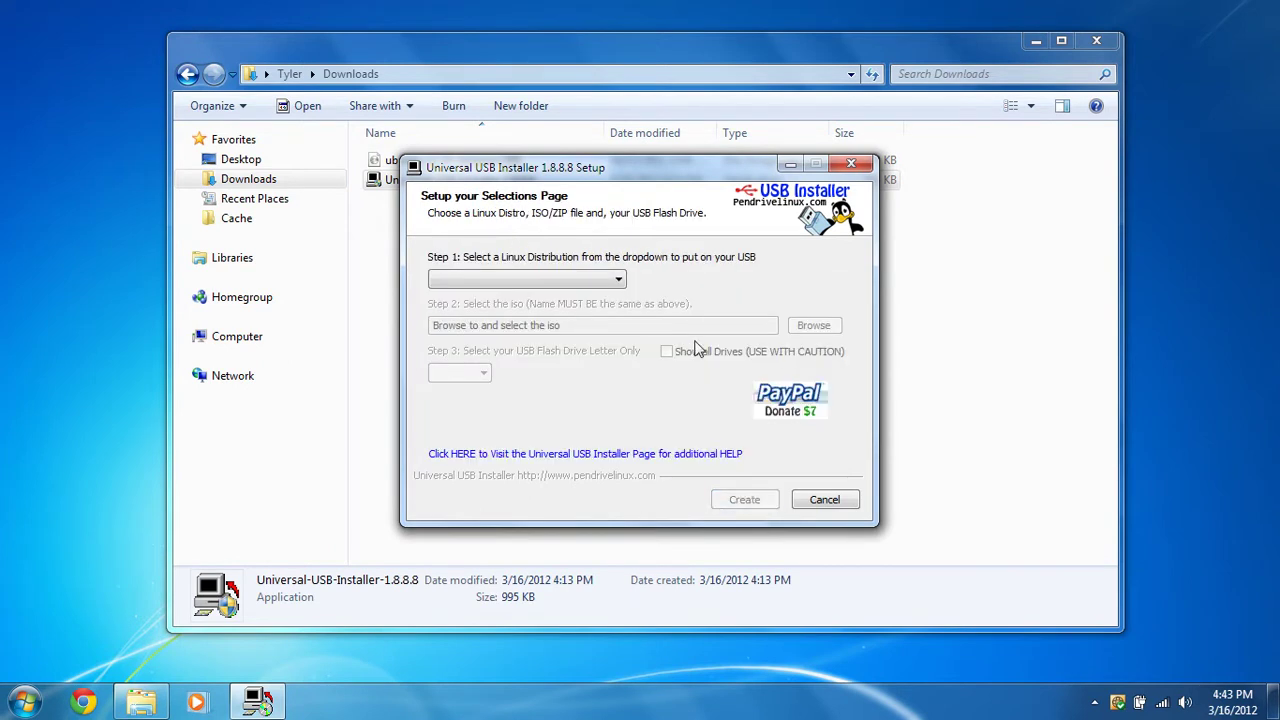
pyautogui.click(610, 283)
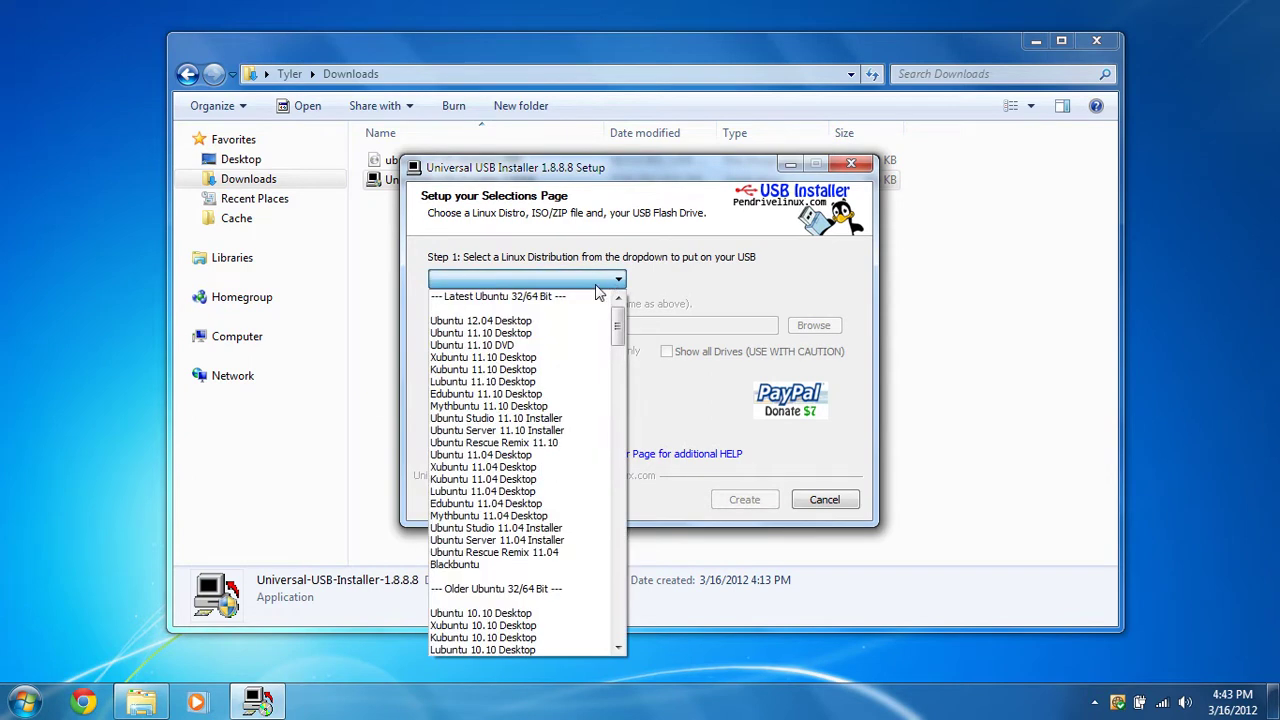
pyautogui.moveTo(614, 323)
pyautogui.mouseDown()
pyautogui.moveTo(617, 350)
pyautogui.moveTo(618, 325)
pyautogui.mouseUp()
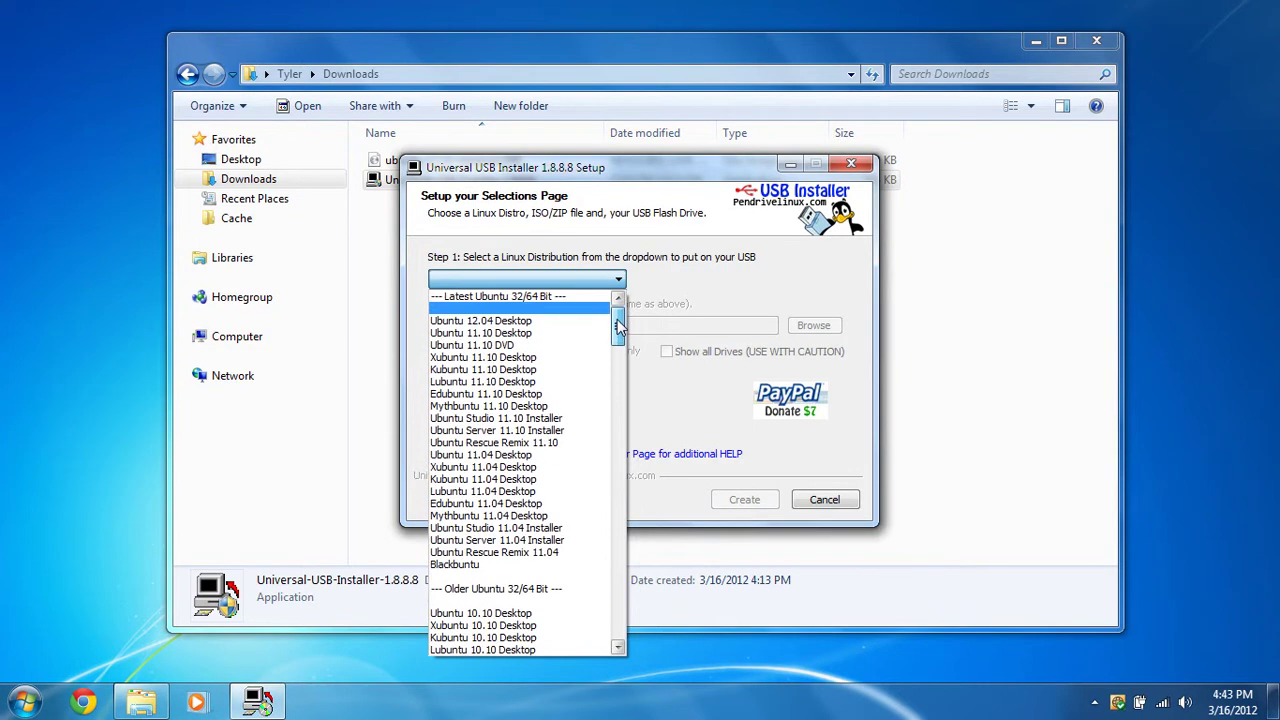
pyautogui.click(548, 336)
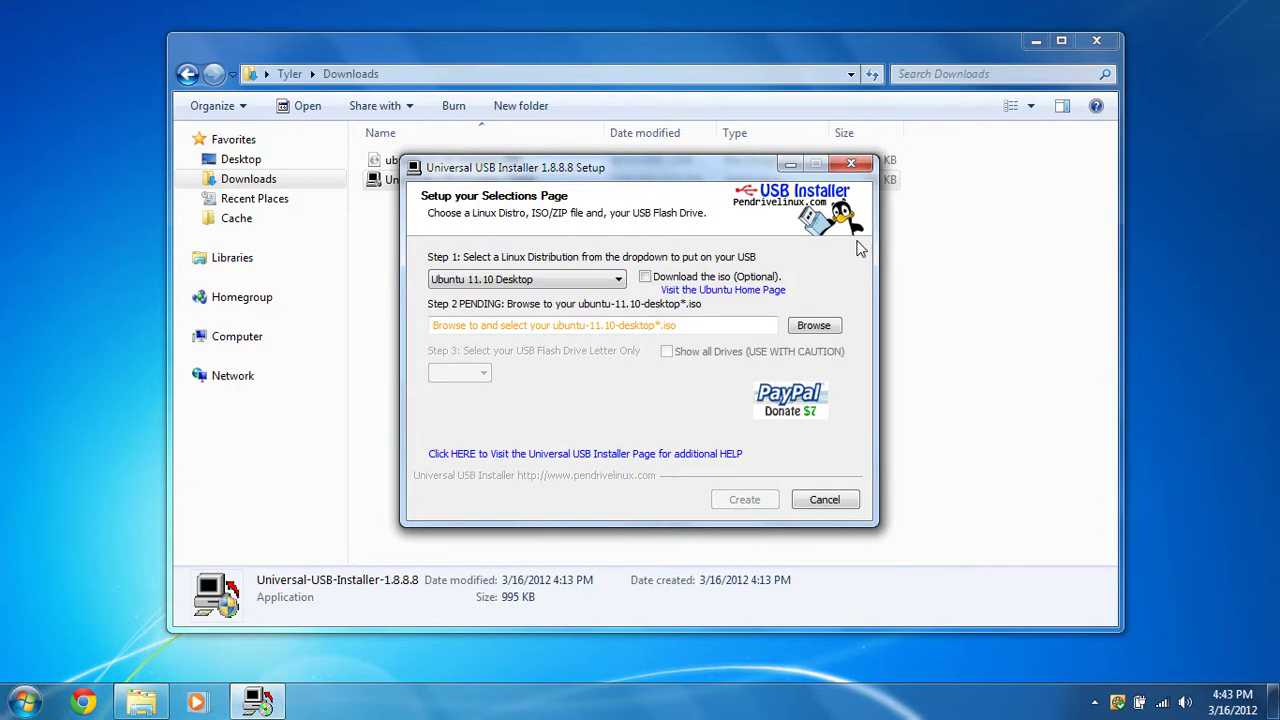
# - Load ubuntu-11.10-desktop-i386.iso from Downloads as the ISO file
pyautogui.click(814, 327)
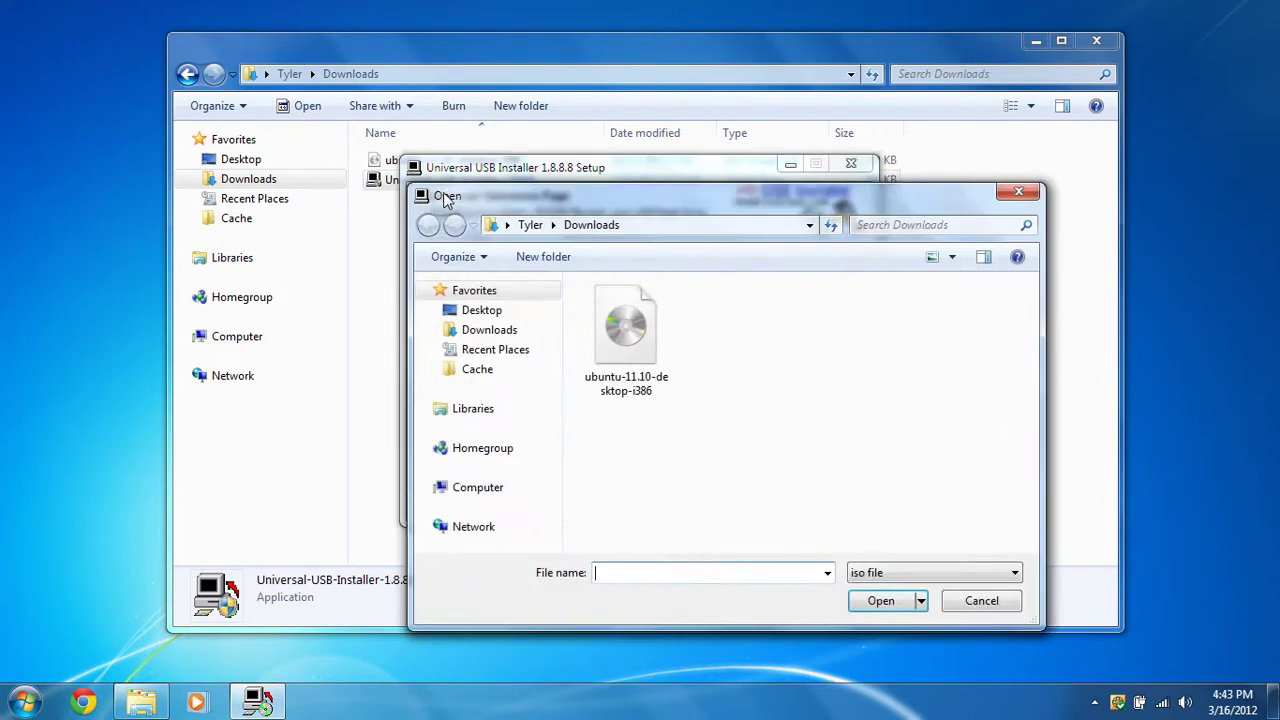
pyautogui.moveTo(640, 200); pyautogui.dragTo(563, 157)
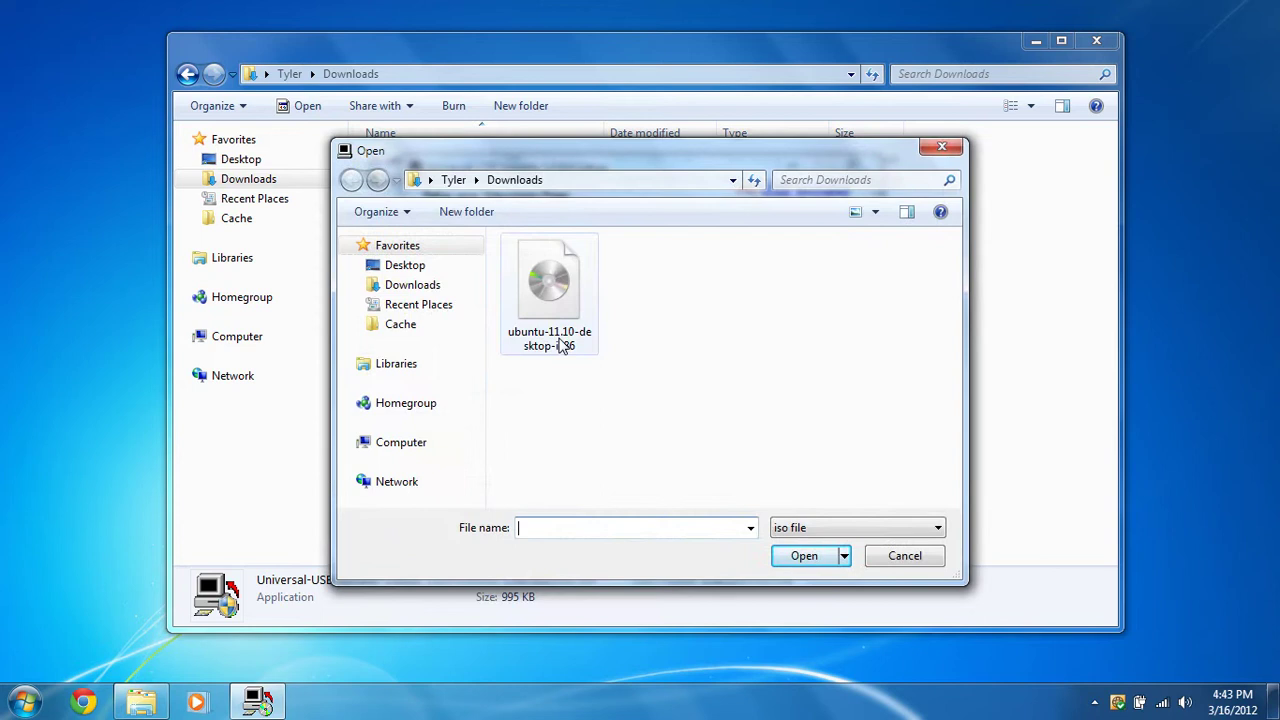
pyautogui.click(548, 300)
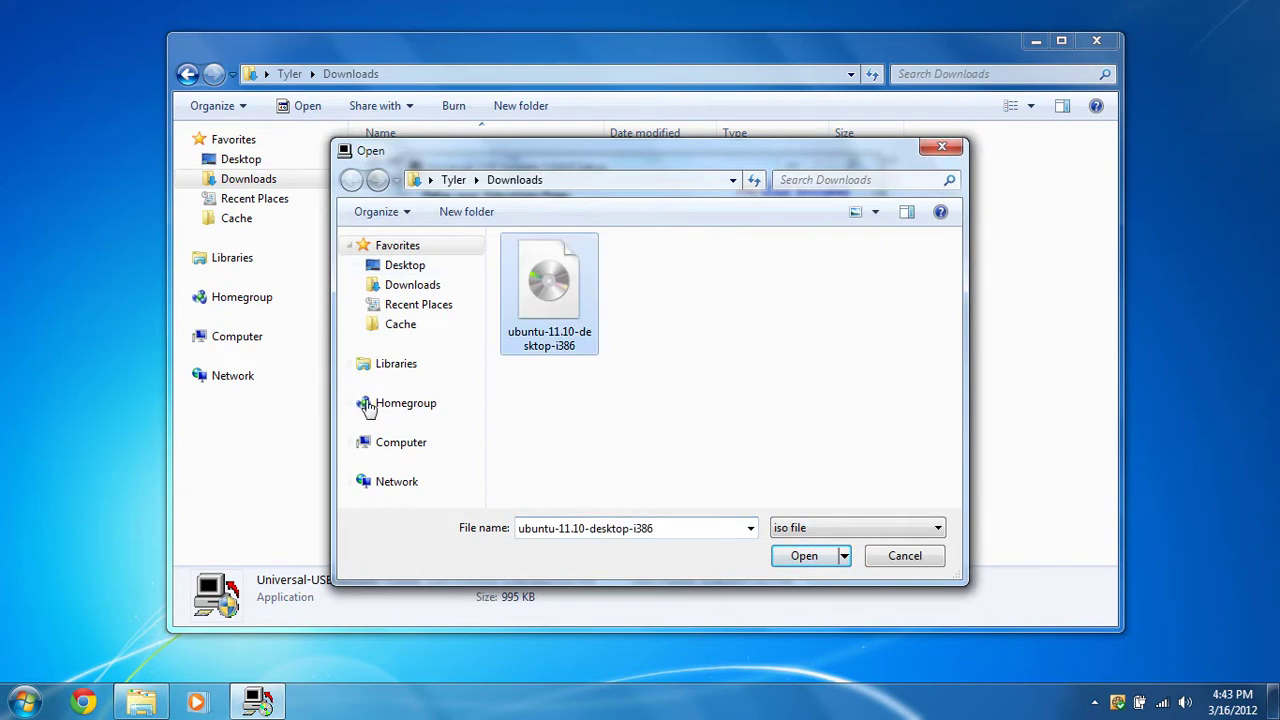
pyautogui.click(811, 558)
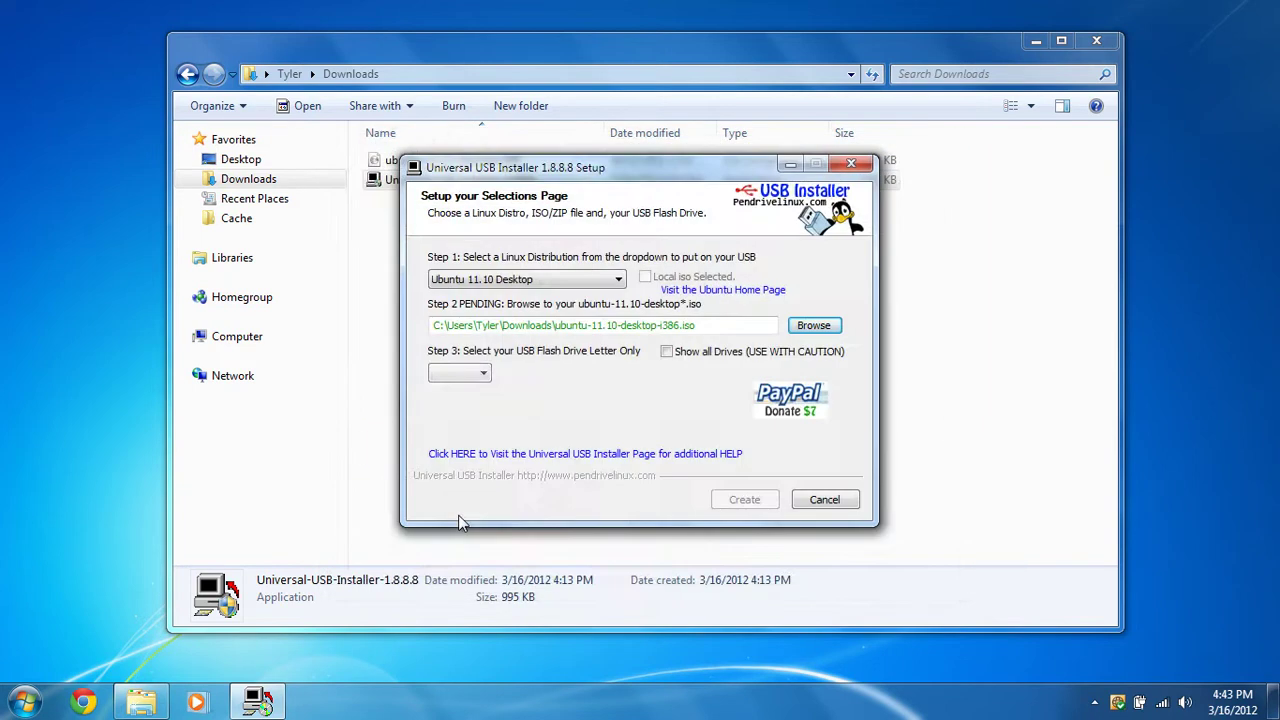
# - Set G:\ as the target USB drive
pyautogui.click(481, 379)
pyautogui.click(462, 390)
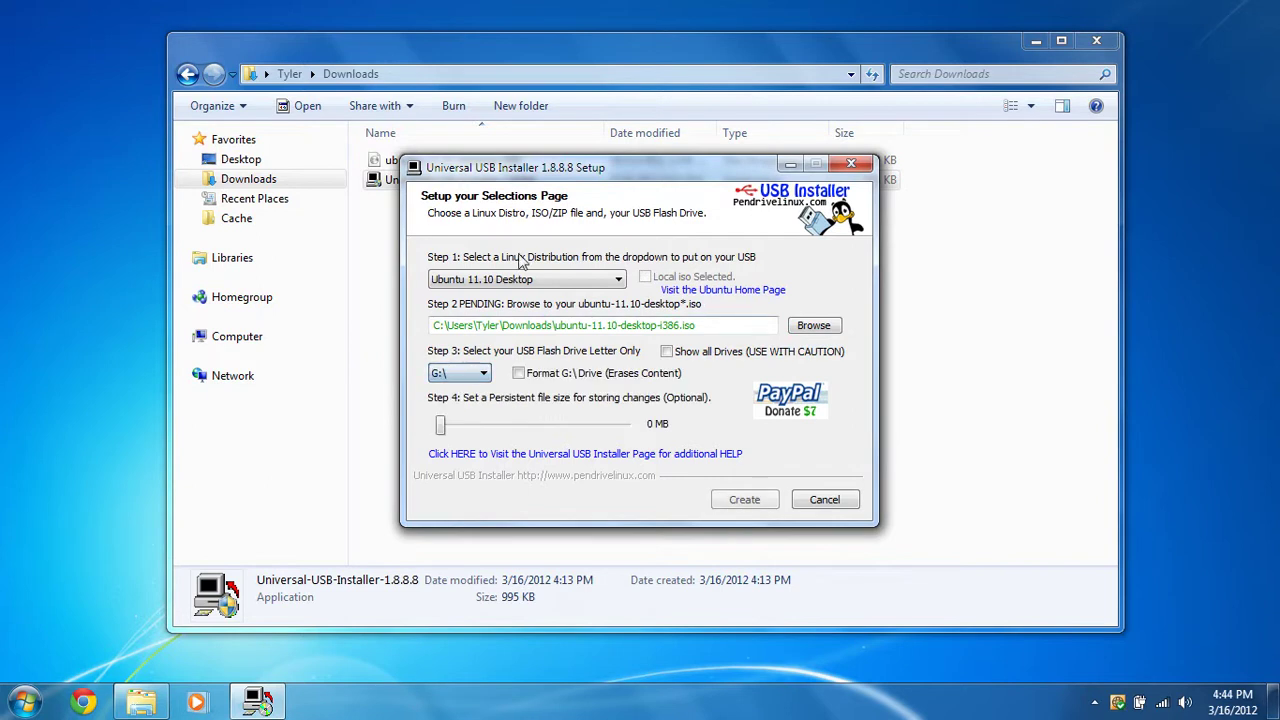
pyautogui.moveTo(522, 172); pyautogui.dragTo(763, 122)
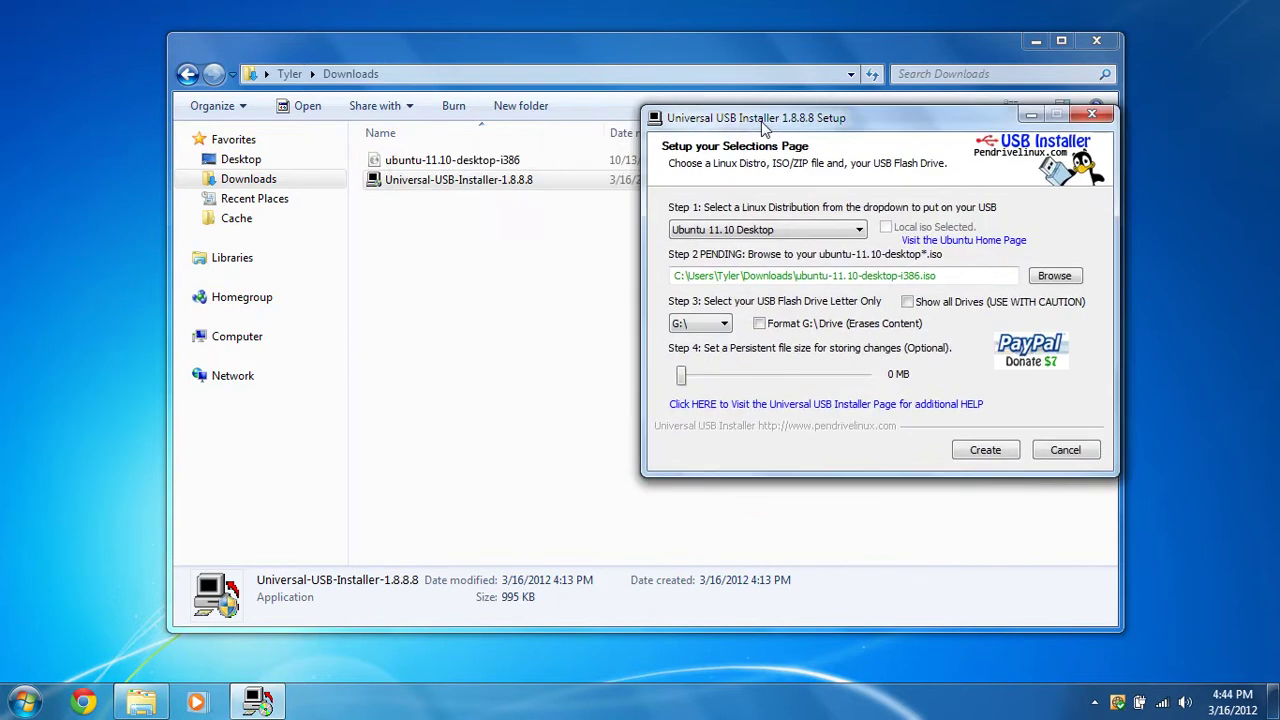
# - Check Removable Disk (G:) under Computer, then close Explorer and centre the installer window
pyautogui.click(259, 340)
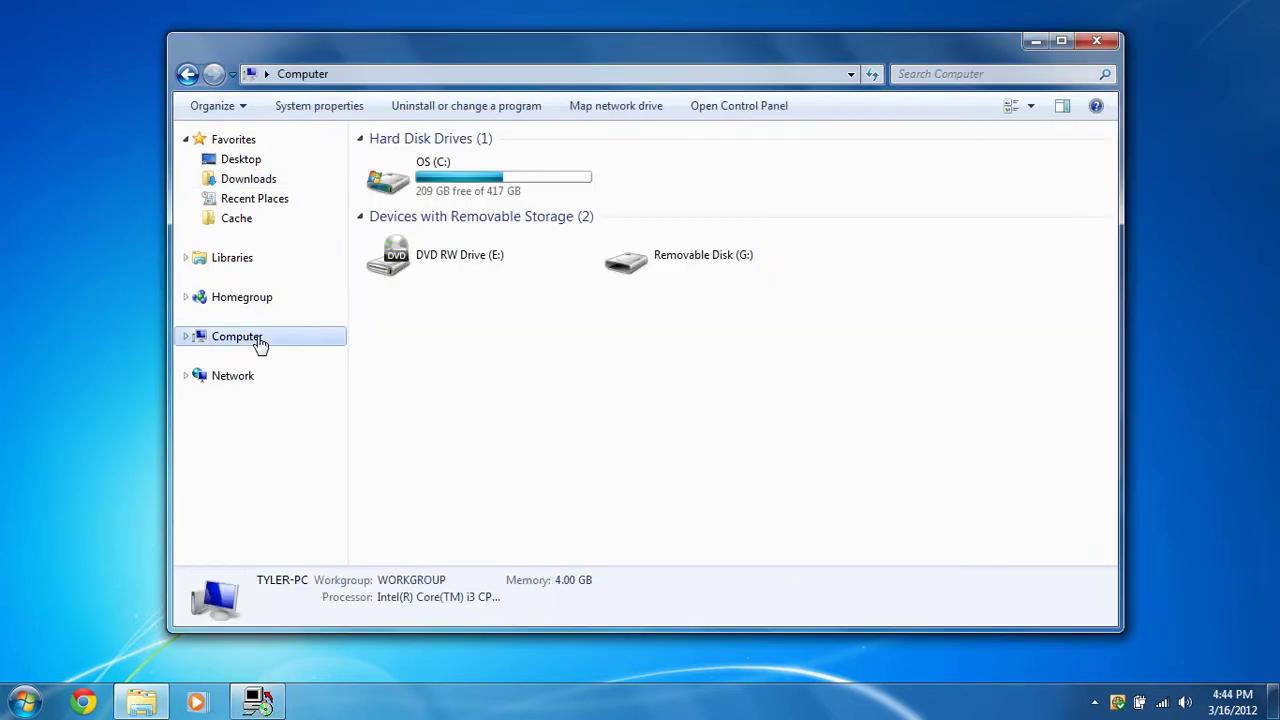
pyautogui.doubleClick(725, 278)
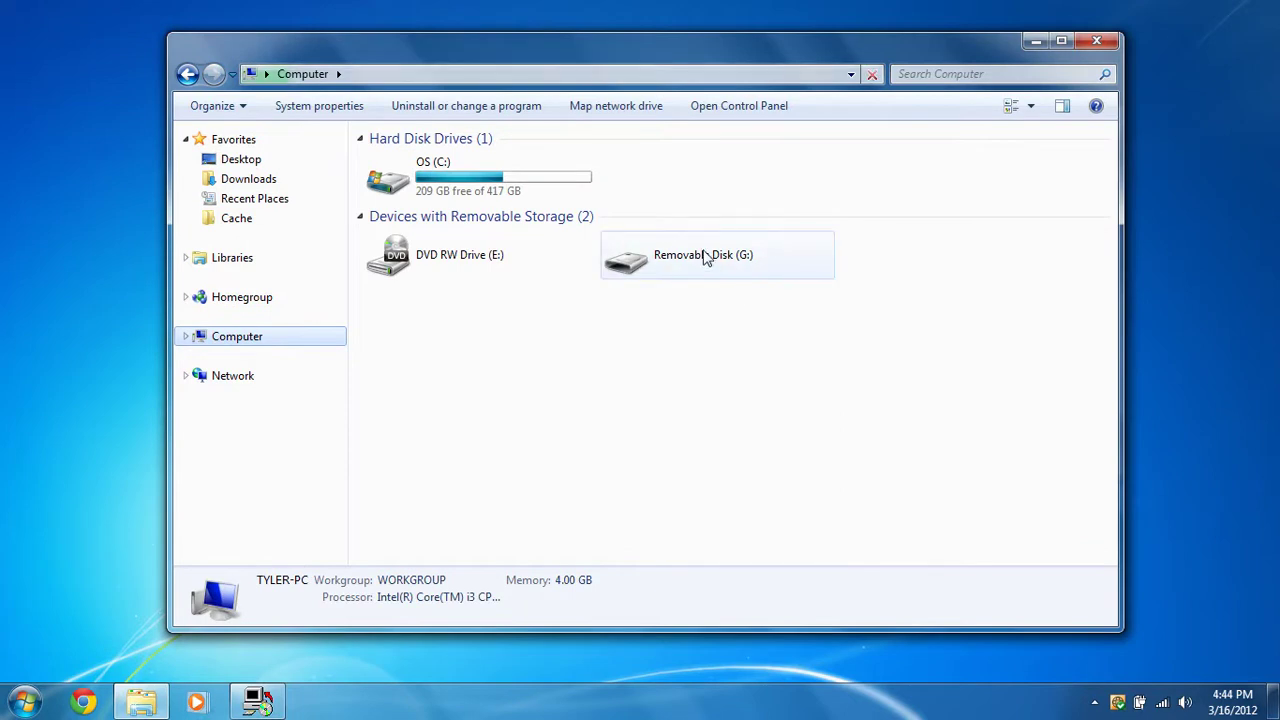
pyautogui.click(1096, 40)
pyautogui.moveTo(908, 130); pyautogui.dragTo(656, 142)
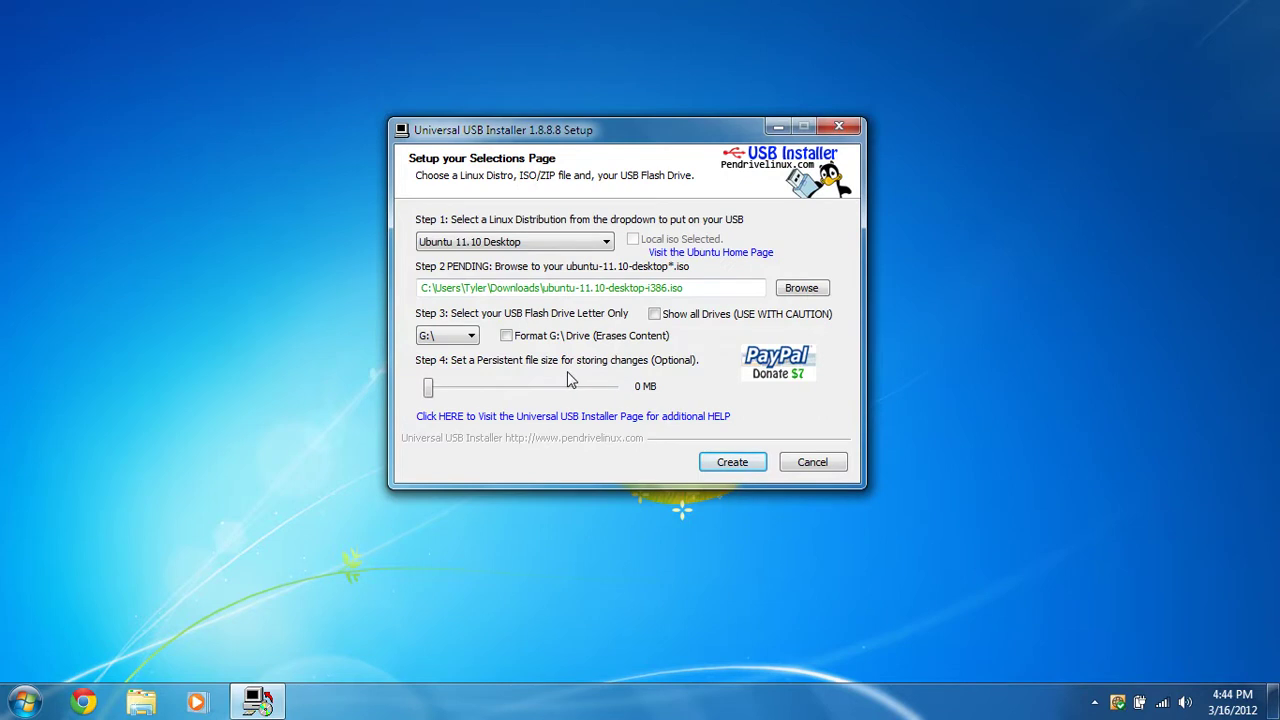
# - Set persistent storage to 351 MB and start creating the Ubuntu USB drive
pyautogui.moveTo(659, 139); pyautogui.dragTo(661, 131)
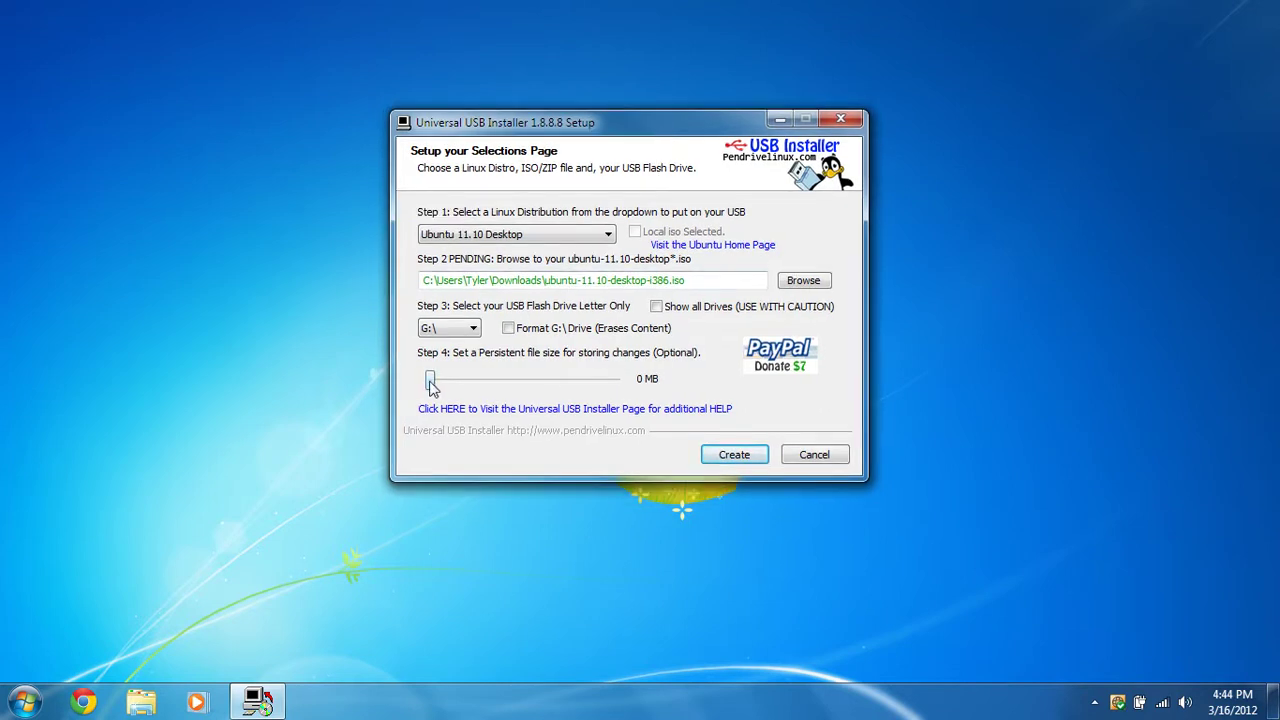
pyautogui.moveTo(431, 387); pyautogui.dragTo(447, 389)
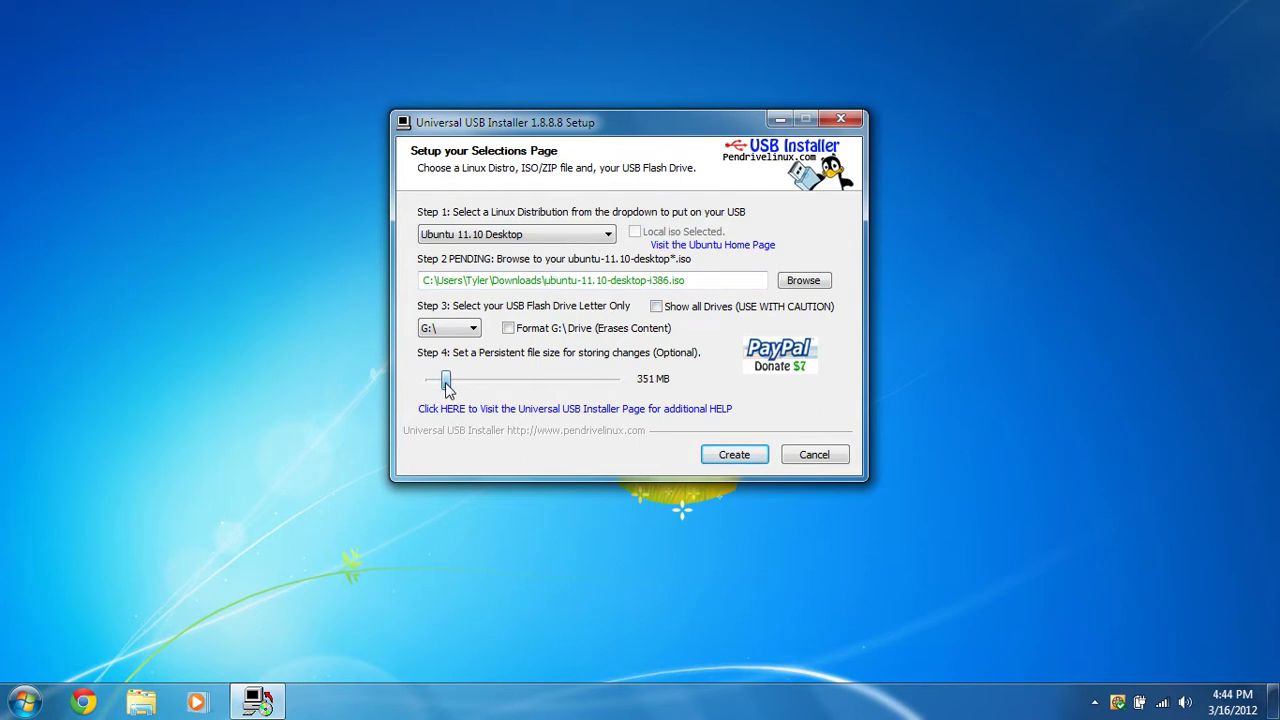
pyautogui.click(734, 455)
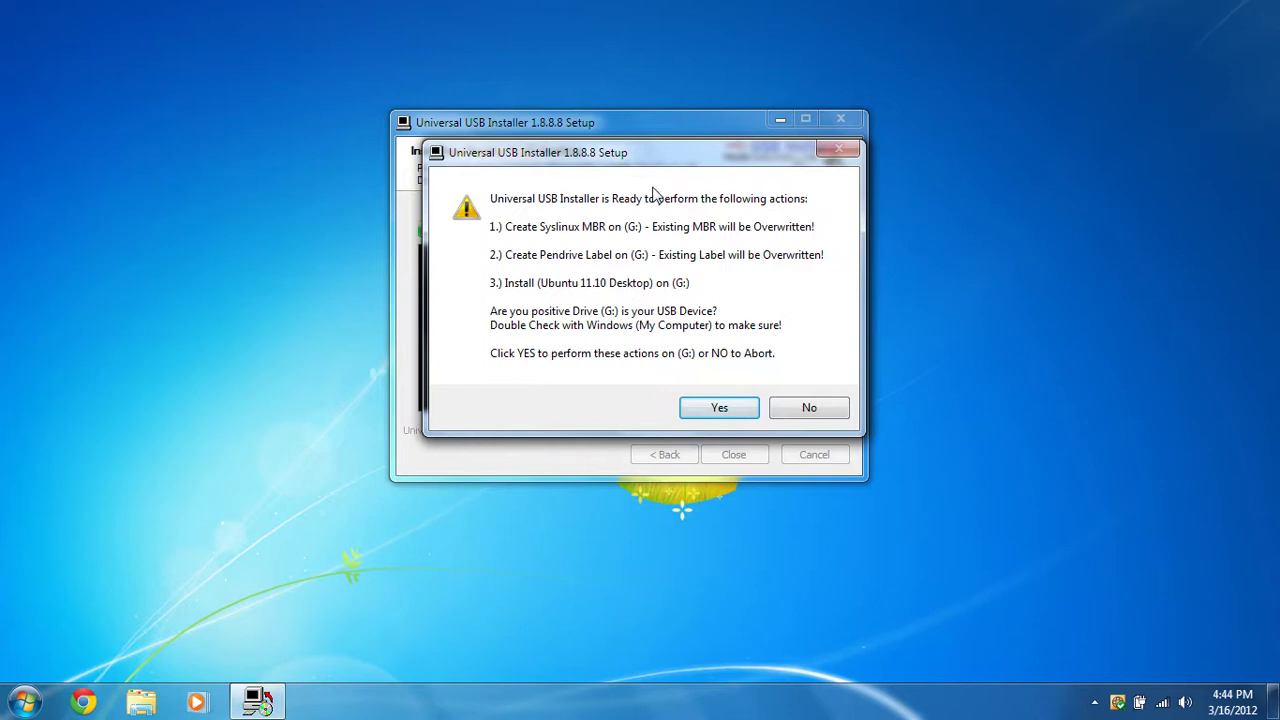
# - Let the Ubuntu 11.10 Desktop install to G: run to completion, keeping the log visible
pyautogui.moveTo(660, 160); pyautogui.dragTo(655, 159)
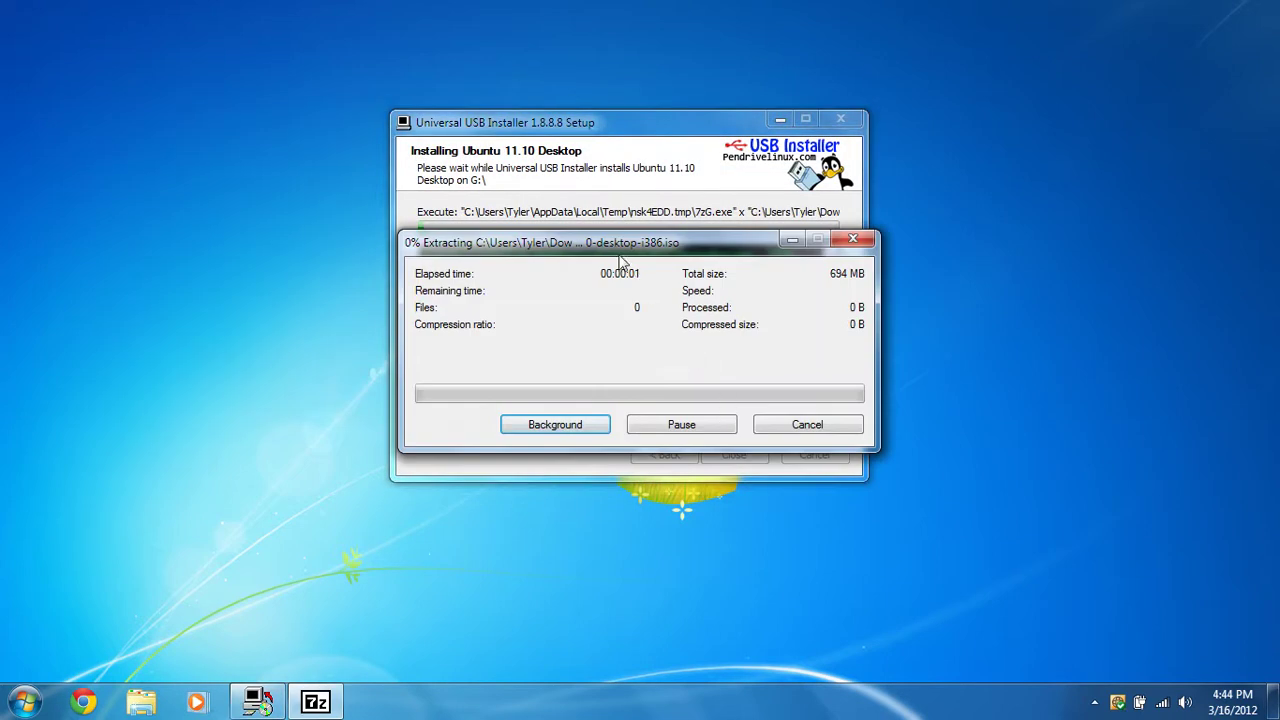
pyautogui.moveTo(620, 251); pyautogui.dragTo(772, 199)
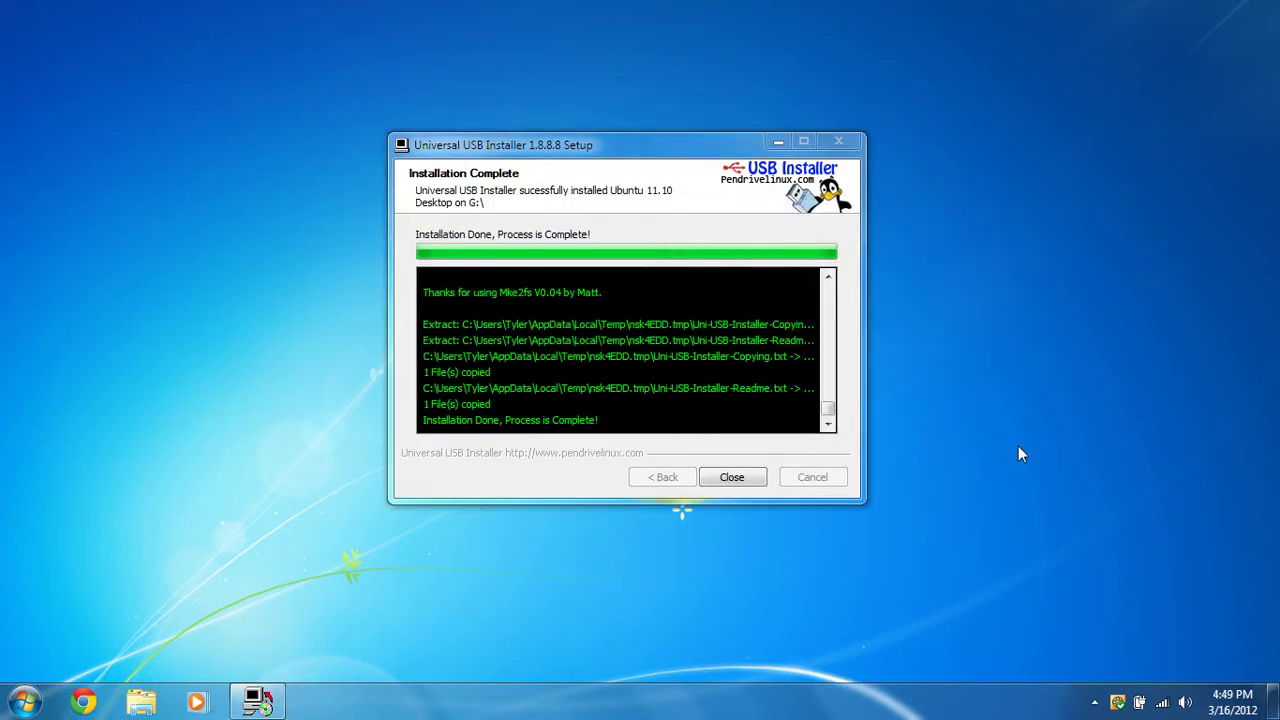
# - Review the installation log and close the finished Universal USB Installer
pyautogui.moveTo(663, 152); pyautogui.dragTo(660, 145)
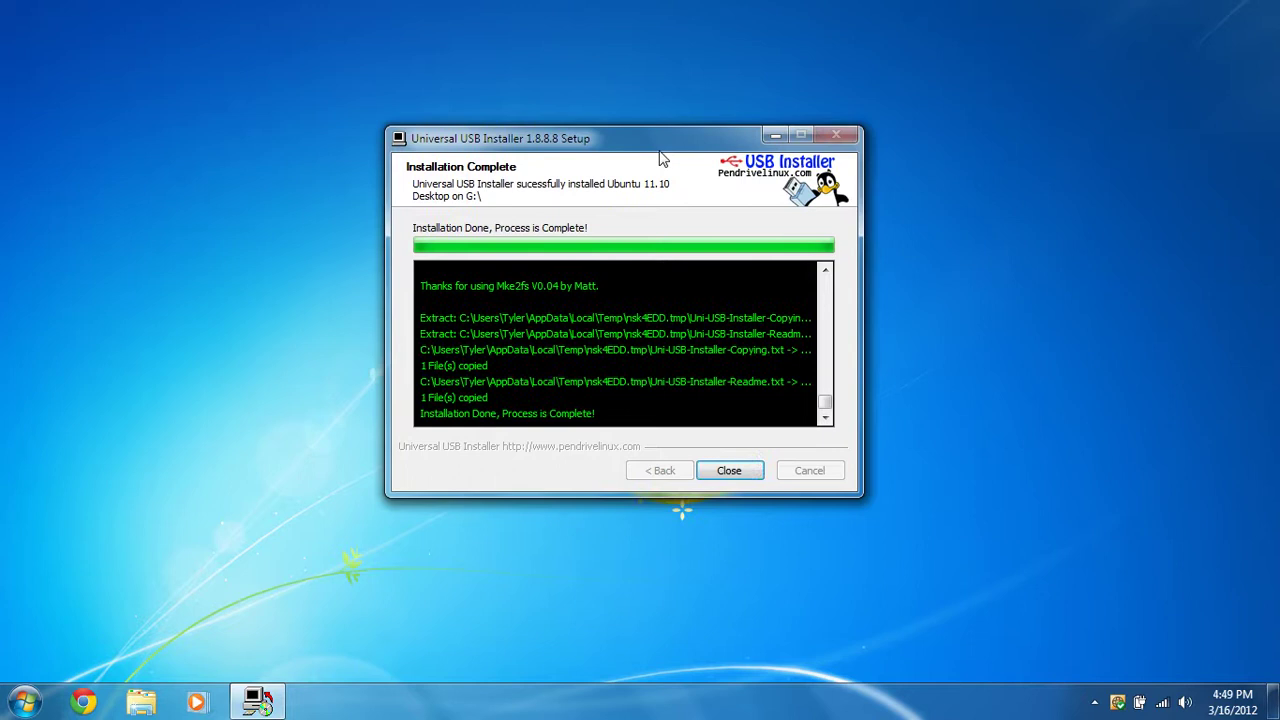
pyautogui.moveTo(825, 402)
pyautogui.mouseDown()
pyautogui.moveTo(825, 385)
pyautogui.moveTo(825, 406)
pyautogui.mouseUp()
pyautogui.moveTo(671, 145); pyautogui.dragTo(675, 146)
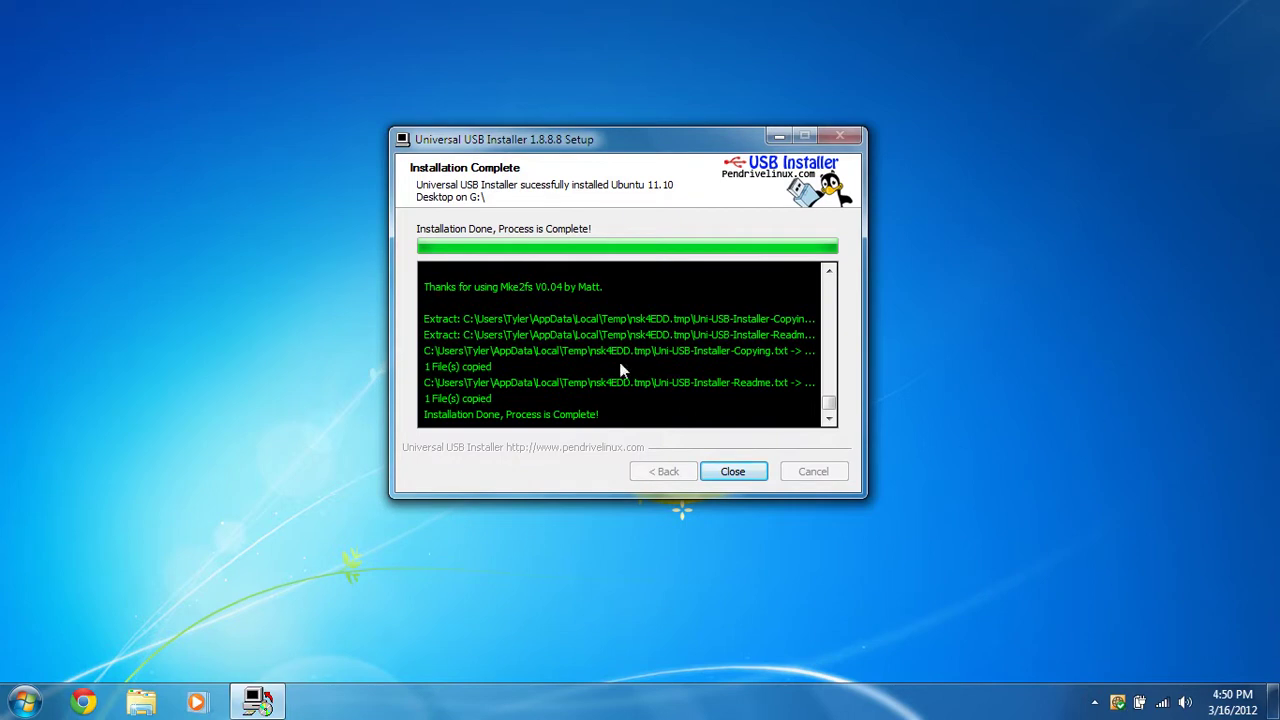
pyautogui.click(736, 476)
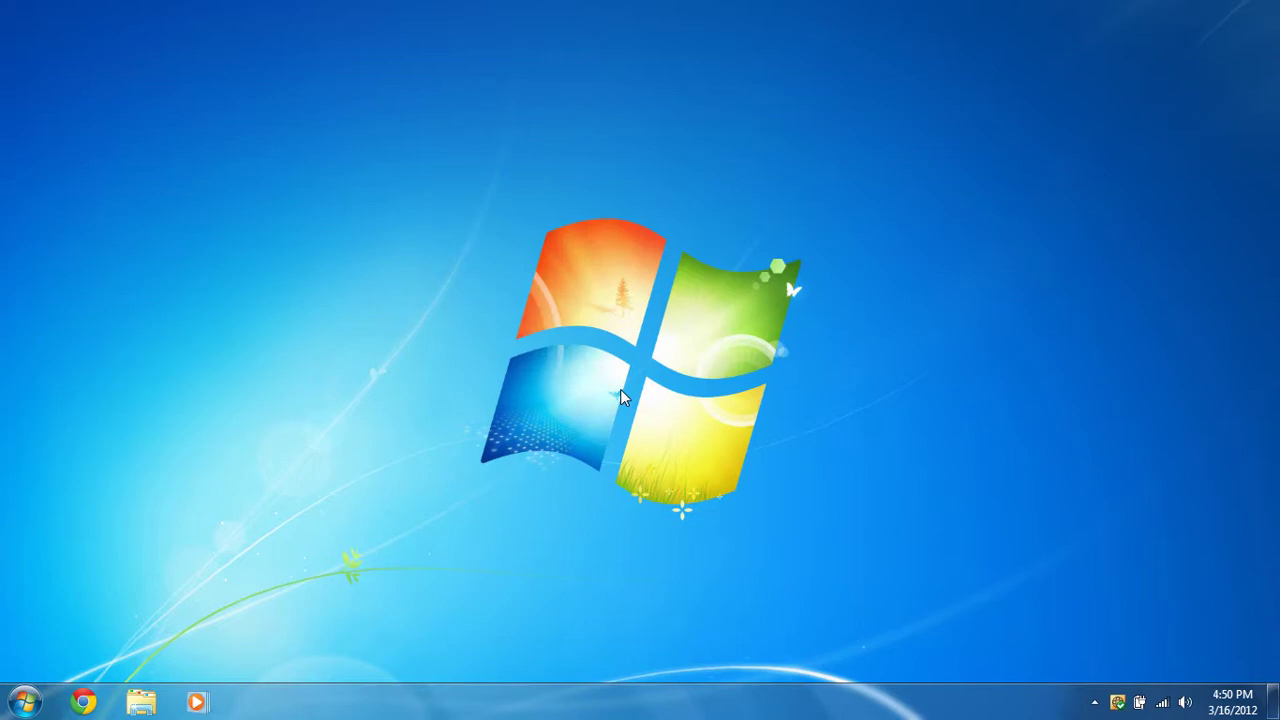